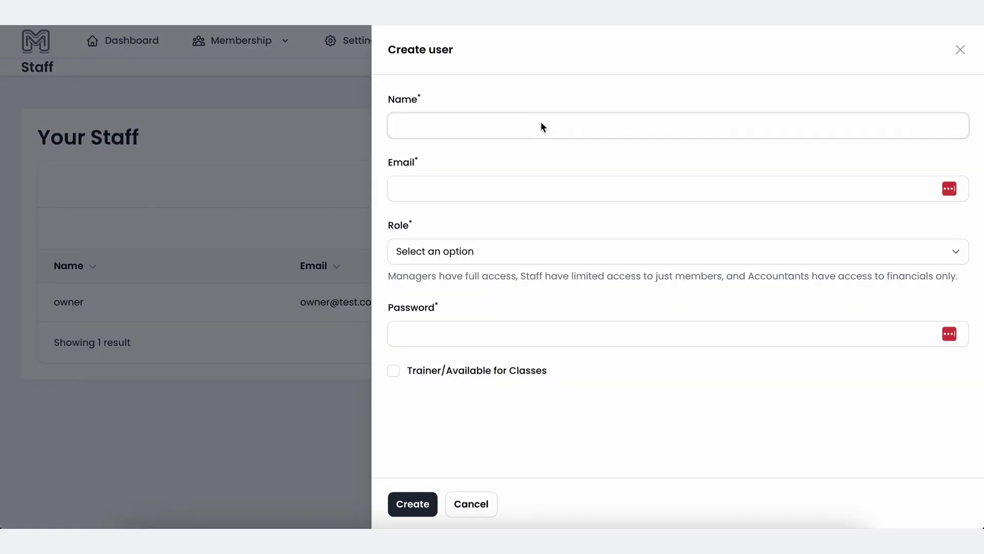
Enter the new staff member's full name and e-mail address in the Create user panel.
{"action": "type", "text": "Ted"}
{"action": "key", "text": "BackSpace"}
{"action": "key", "text": "BackSpace"}
{"action": "key", "text": "BackSpace"}
{"action": "type", "text": "Bob Tester"}
{"action": "key", "text": "Tab"}
{"action": "type", "text": "bobtester@yourcomp"}
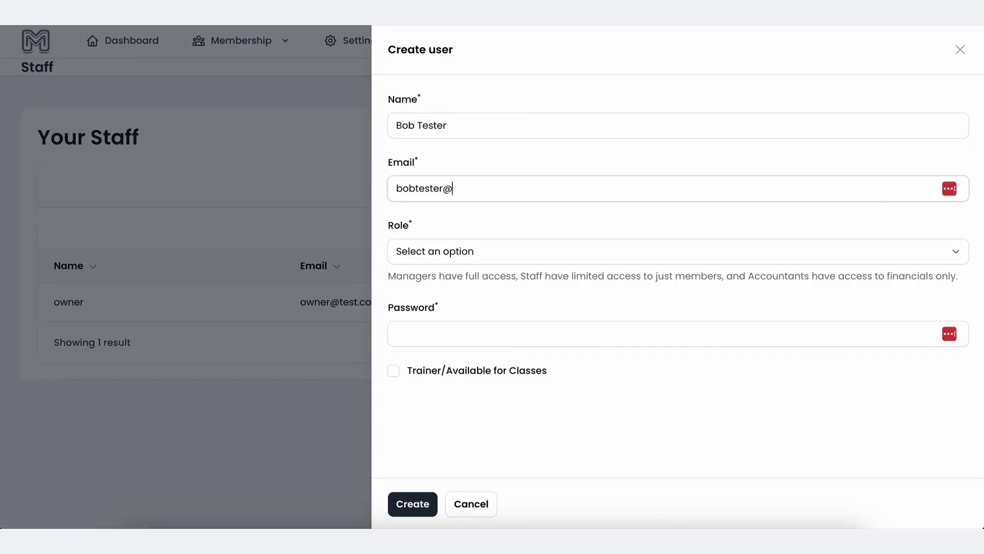
{"action": "key", "text": "BackSpace"}
{"action": "type", "text": "pany.com"}
{"action": "key", "text": "Tab"}
Set the role to Staff, enter the account password and create the user.
{"action": "left_click", "coordinate": [519, 260]}
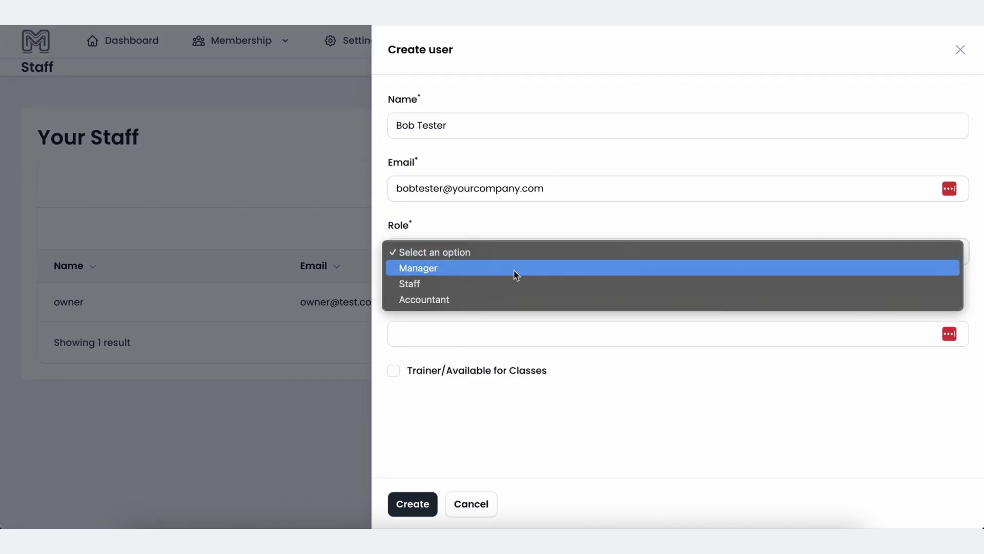
{"action": "left_click", "coordinate": [508, 290]}
{"action": "left_click", "coordinate": [496, 253]}
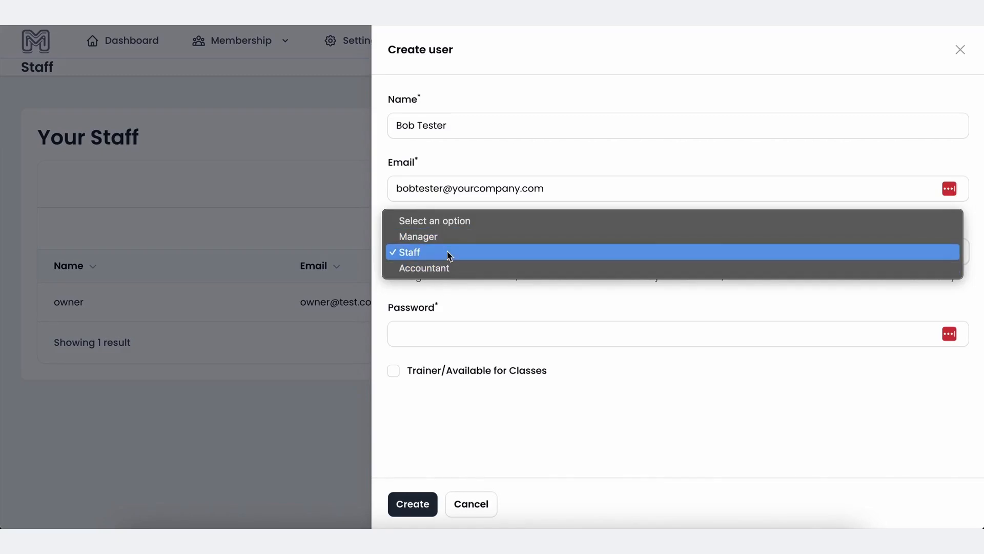
{"action": "left_click", "coordinate": [457, 285]}
{"action": "left_click", "coordinate": [450, 253]}
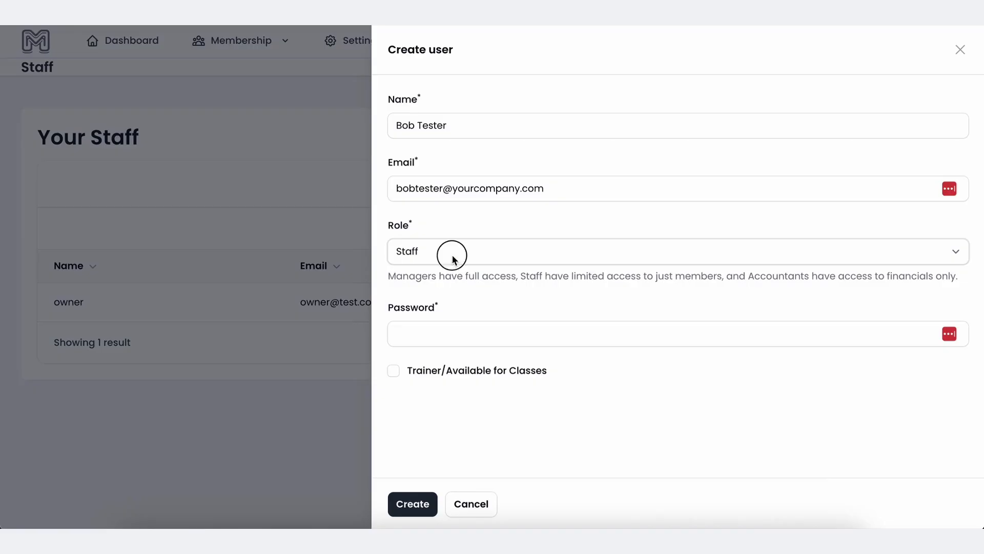
{"action": "left_click", "coordinate": [451, 254]}
{"action": "left_click", "coordinate": [448, 339]}
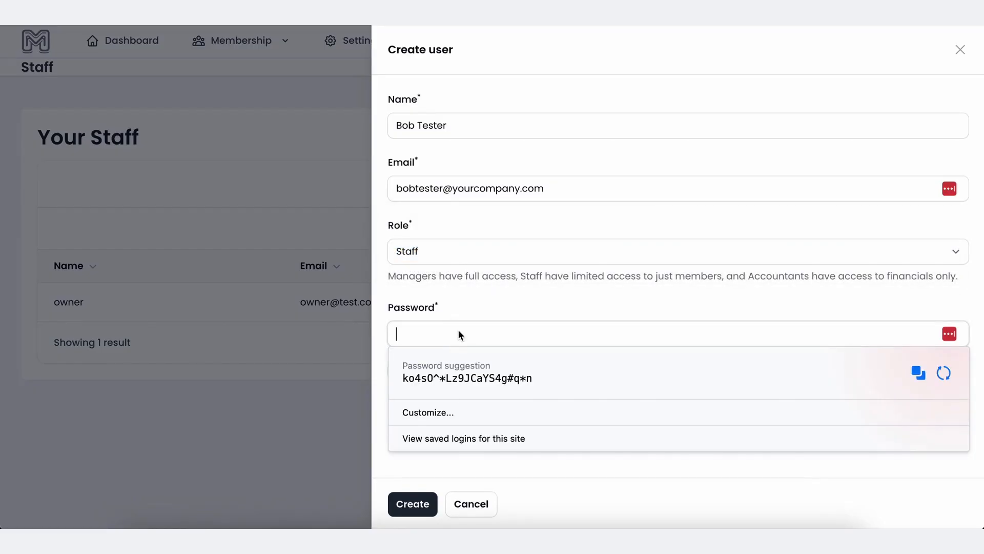
{"action": "type", "text": "password"}
{"action": "key", "text": "Return"}
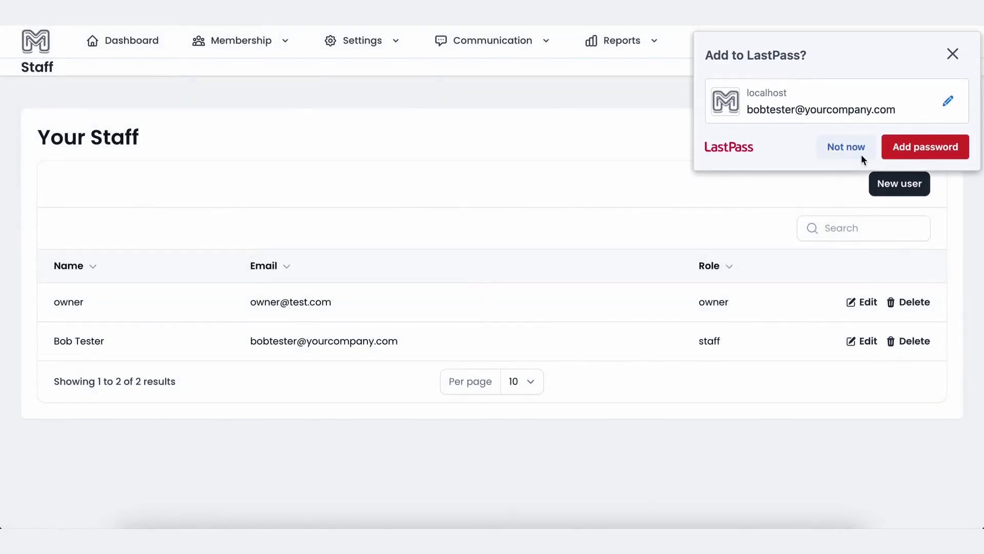
Enable Trainer/Available for Classes on the new staff user and save the changes.
{"action": "left_click", "coordinate": [861, 153]}
{"action": "left_click", "coordinate": [863, 341]}
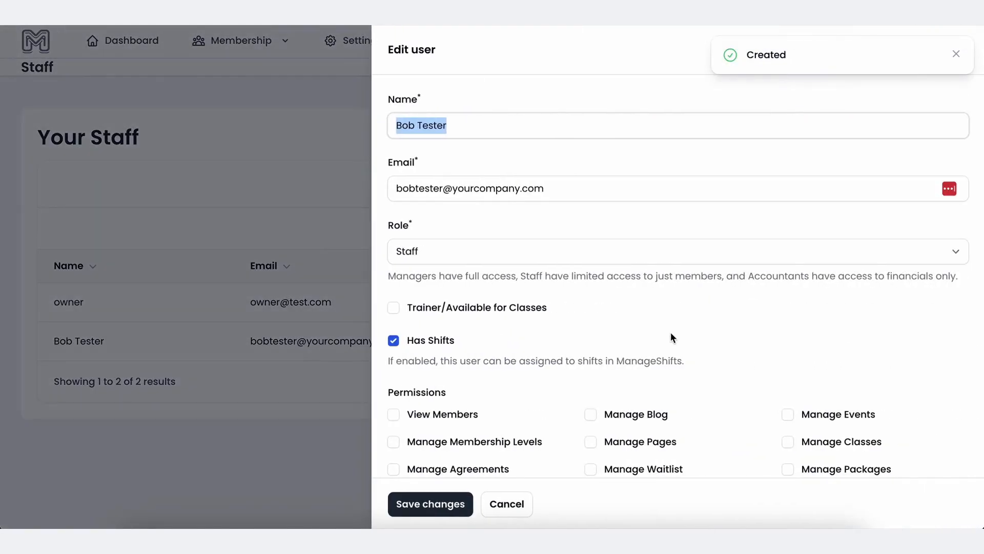
{"action": "scroll", "coordinate": [671, 331], "scroll_direction": "down", "scroll_amount": 2}
{"action": "scroll", "coordinate": [412, 271], "scroll_direction": "down", "scroll_amount": 2}
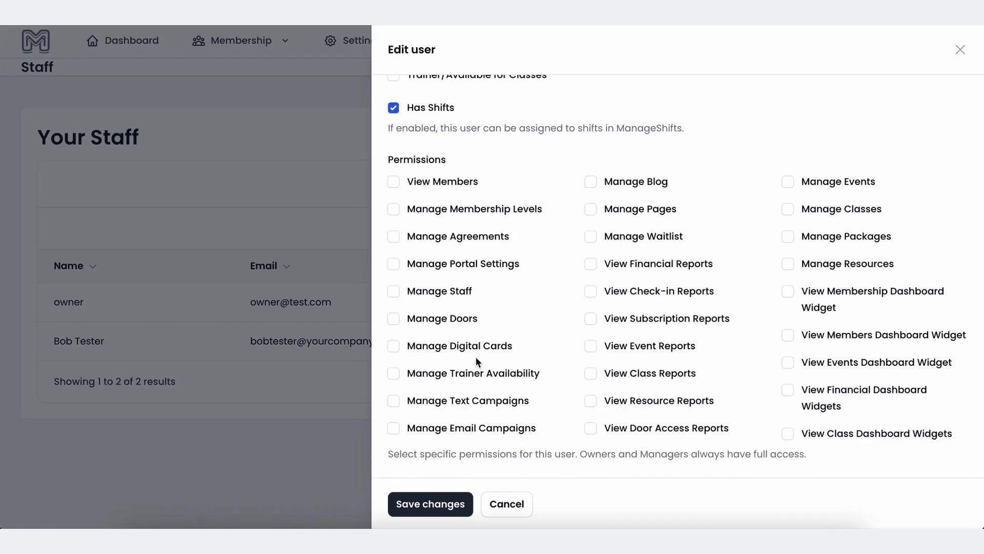
{"action": "scroll", "coordinate": [475, 356], "scroll_direction": "up", "scroll_amount": 3}
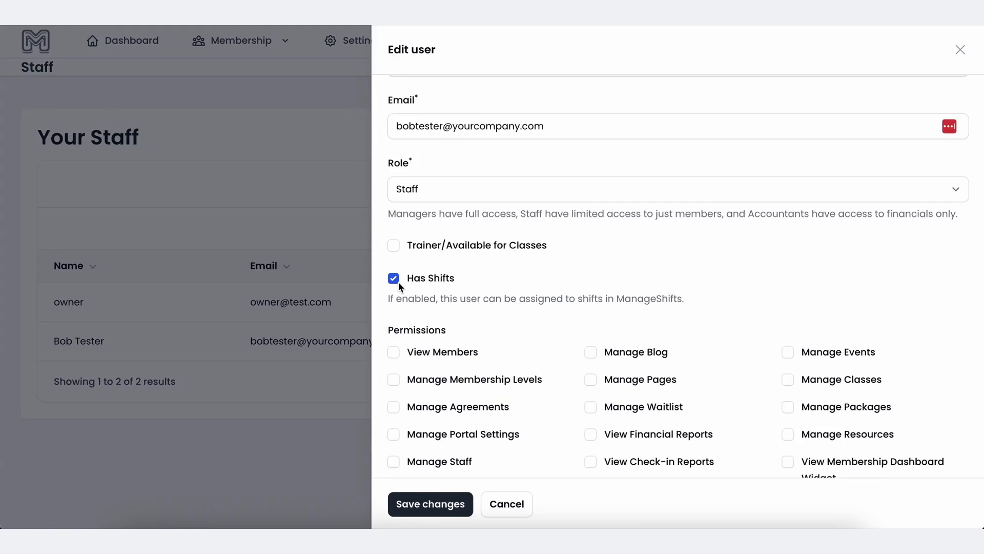
{"action": "left_click", "coordinate": [395, 245]}
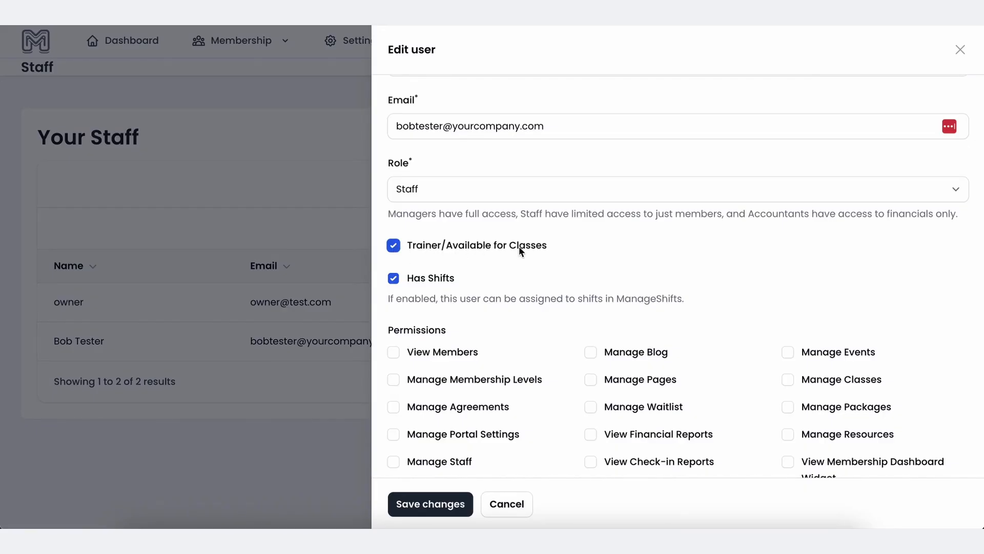
{"action": "left_click", "coordinate": [431, 504]}
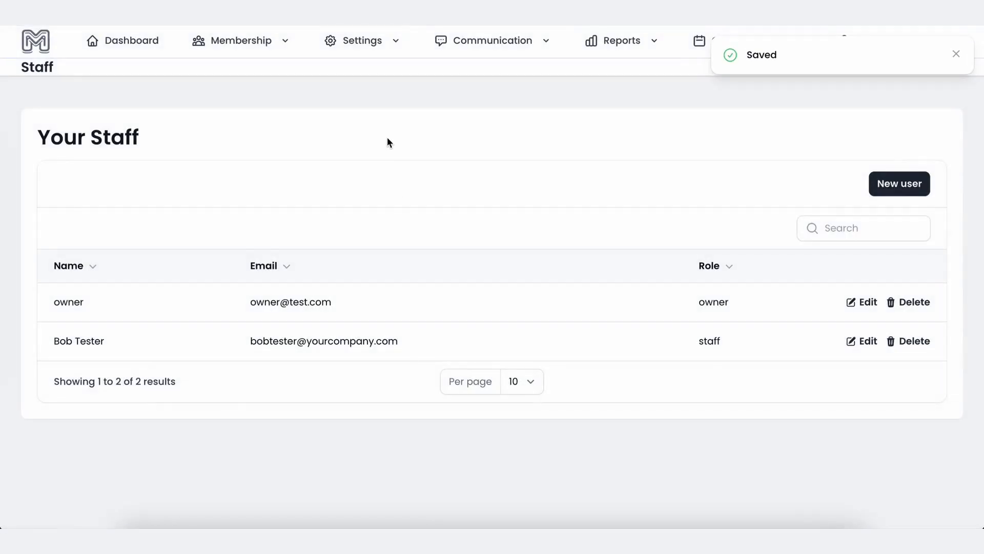
Add a Trainer Availability entry for the trainer covering Monday through Friday.
{"action": "left_click", "coordinate": [361, 44]}
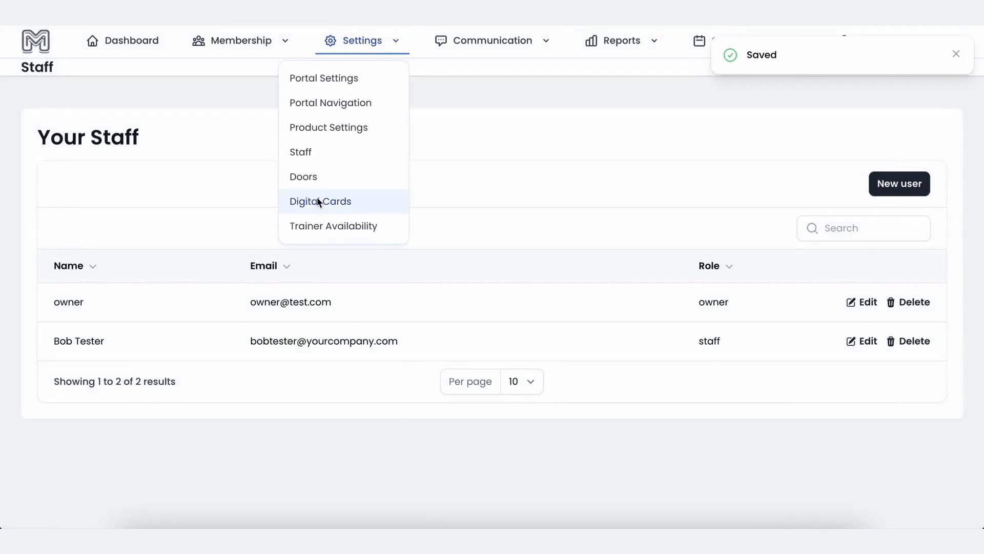
{"action": "left_click", "coordinate": [312, 226]}
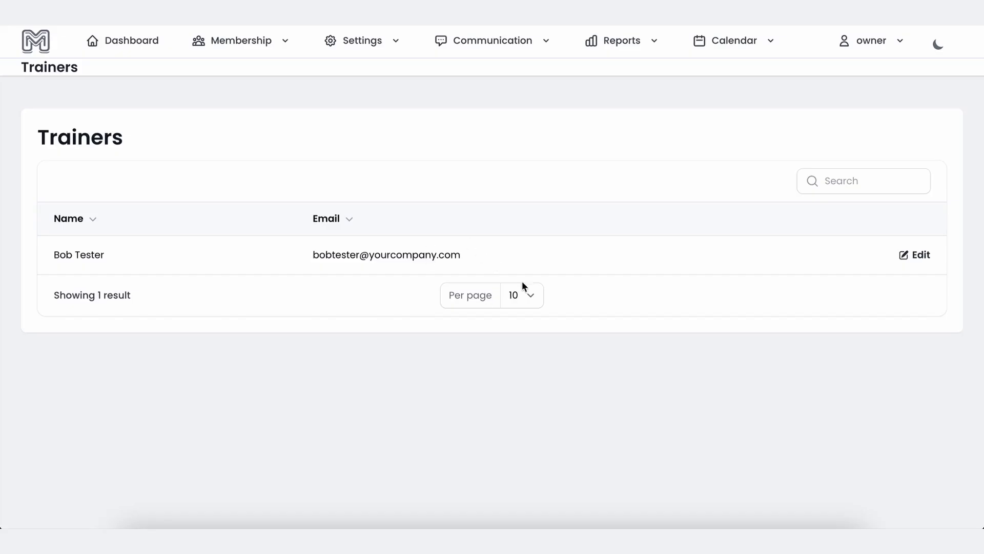
{"action": "left_click", "coordinate": [924, 253]}
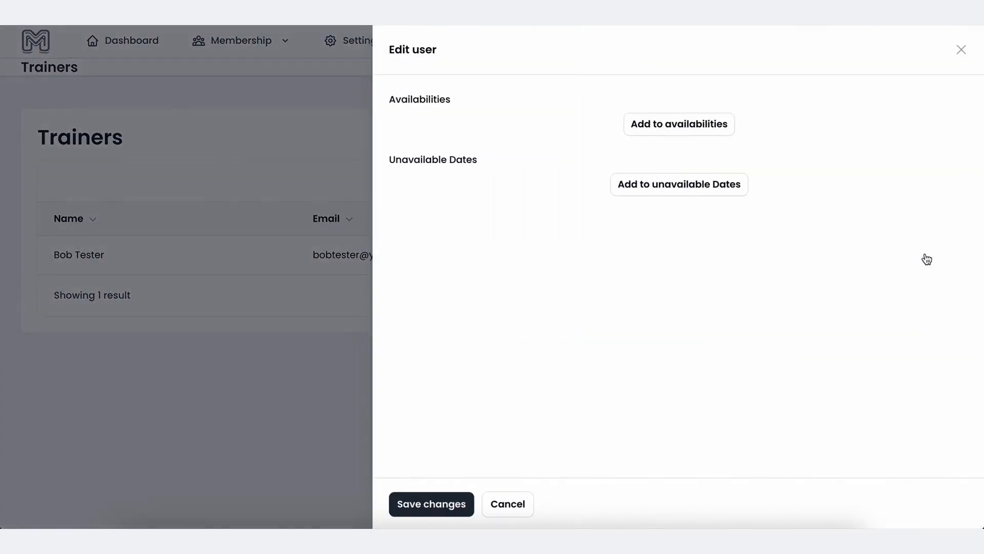
{"action": "left_click", "coordinate": [641, 134]}
{"action": "left_click", "coordinate": [552, 189]}
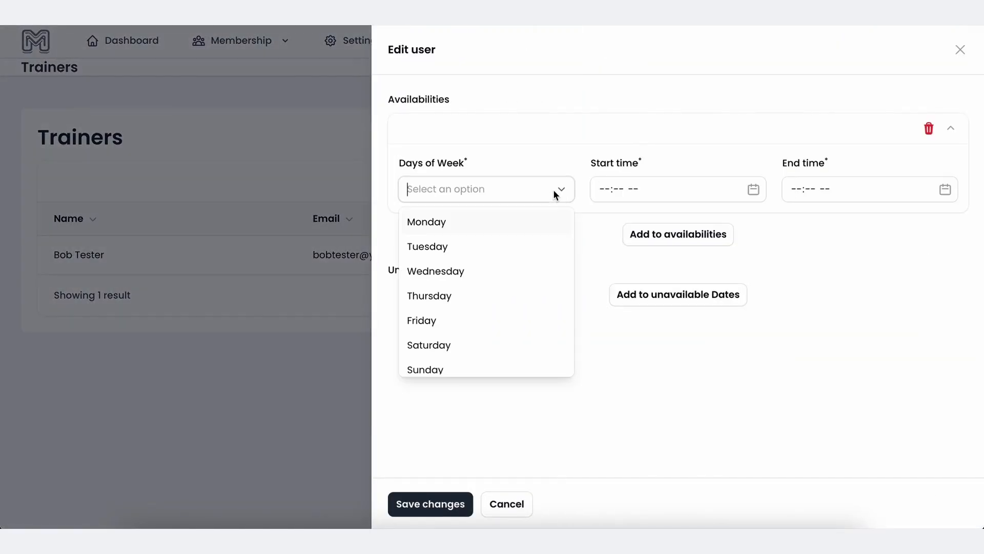
{"action": "left_click", "coordinate": [529, 226]}
{"action": "left_click", "coordinate": [513, 244]}
{"action": "left_click", "coordinate": [513, 245]}
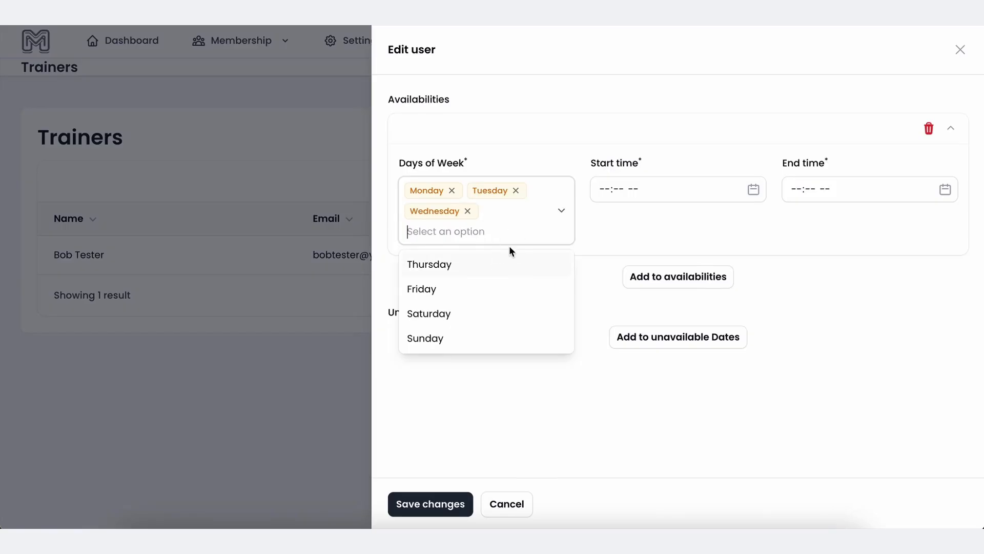
{"action": "left_click", "coordinate": [495, 264]}
{"action": "left_click", "coordinate": [471, 286]}
Set the availability hours to 09:00 AM–05:00 PM and save.
{"action": "left_click", "coordinate": [607, 193]}
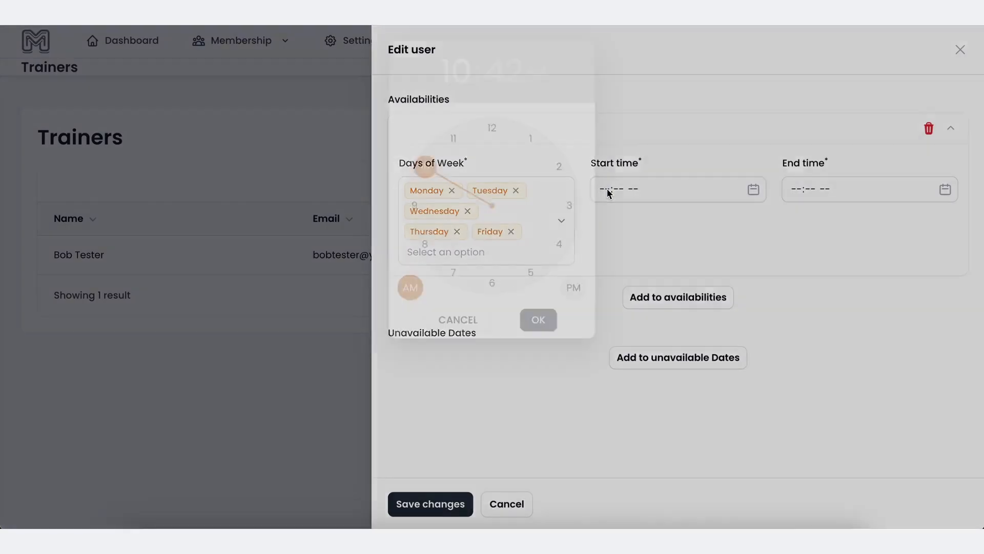
{"action": "left_click", "coordinate": [416, 210]}
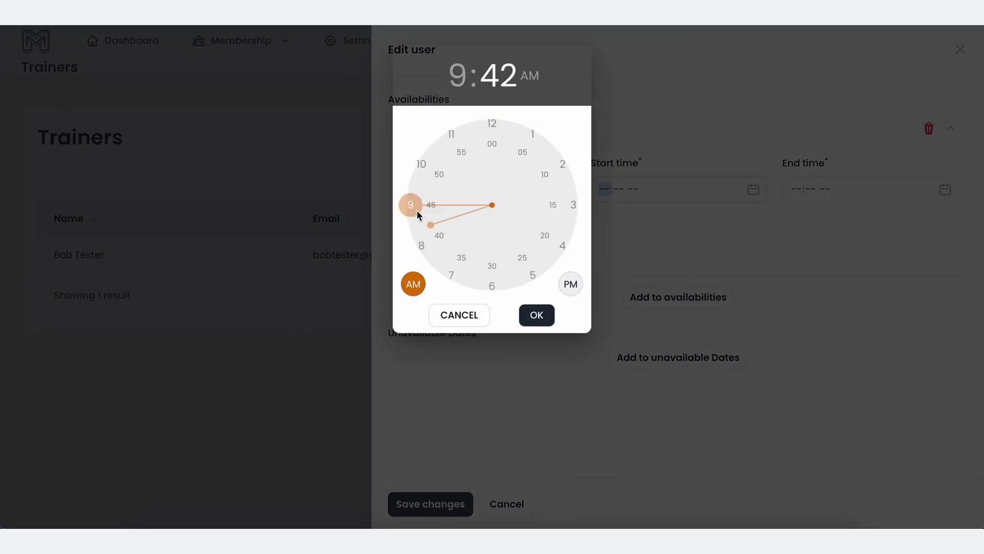
{"action": "left_click", "coordinate": [492, 137]}
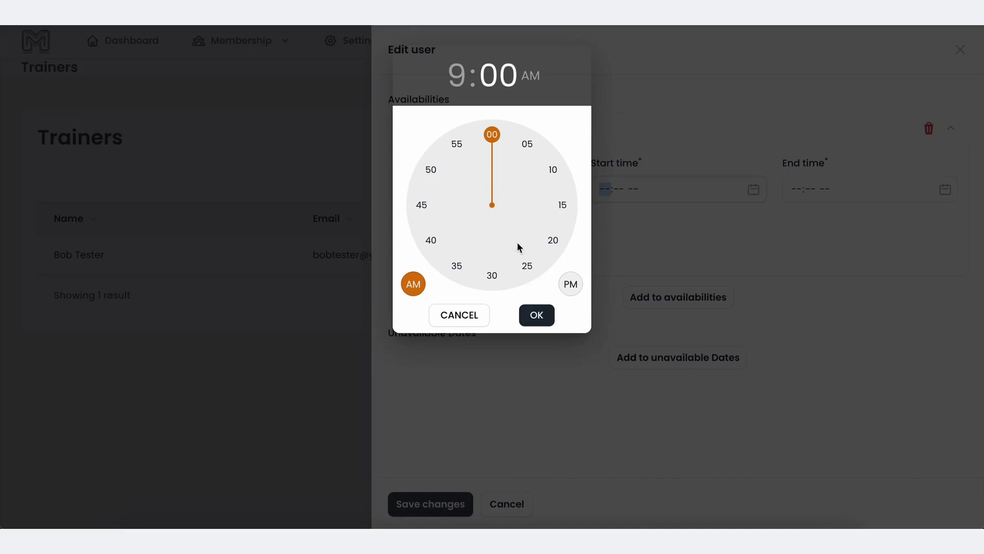
{"action": "left_click", "coordinate": [533, 310]}
{"action": "left_click", "coordinate": [793, 190]}
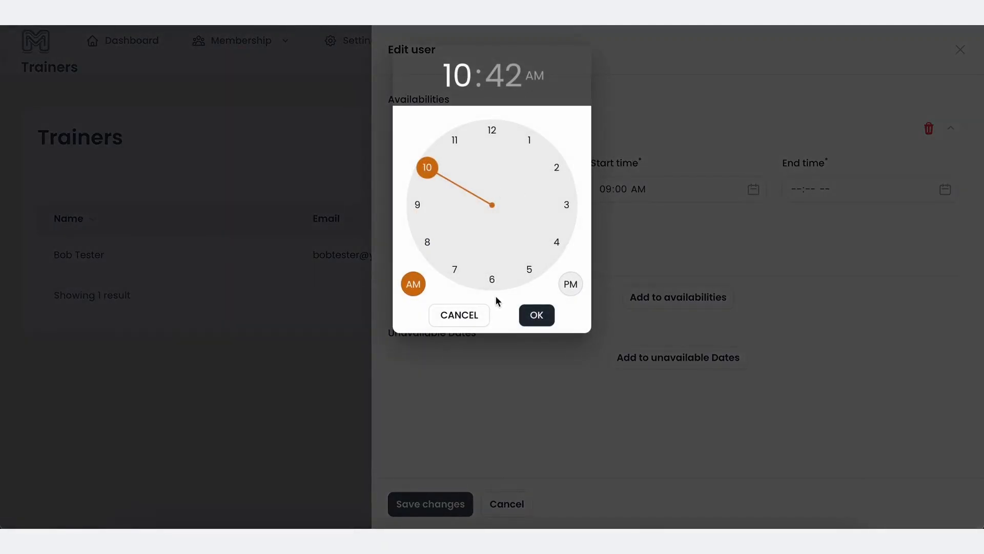
{"action": "left_click", "coordinate": [528, 271]}
{"action": "left_click", "coordinate": [491, 136]}
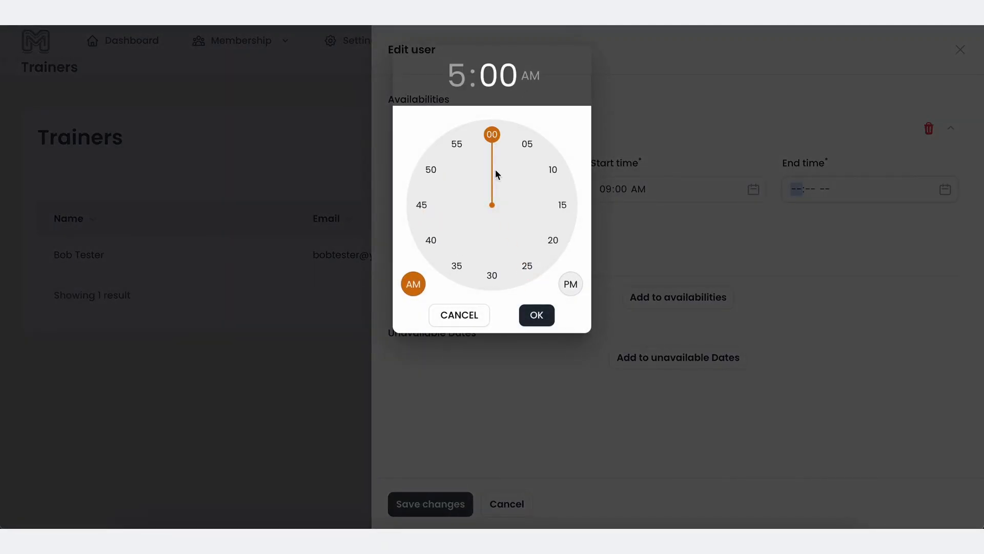
{"action": "left_click", "coordinate": [569, 285]}
{"action": "left_click", "coordinate": [538, 315]}
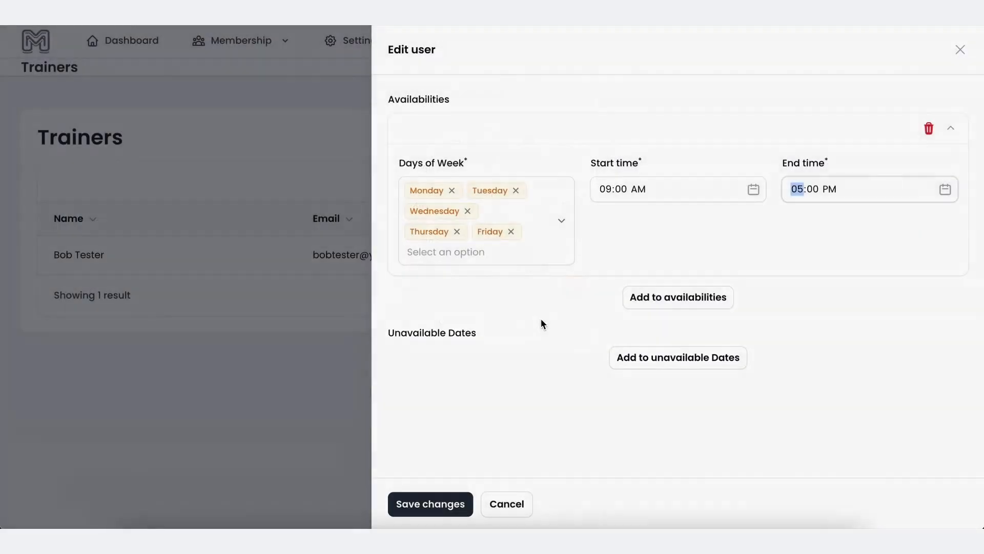
{"action": "left_click", "coordinate": [439, 507]}
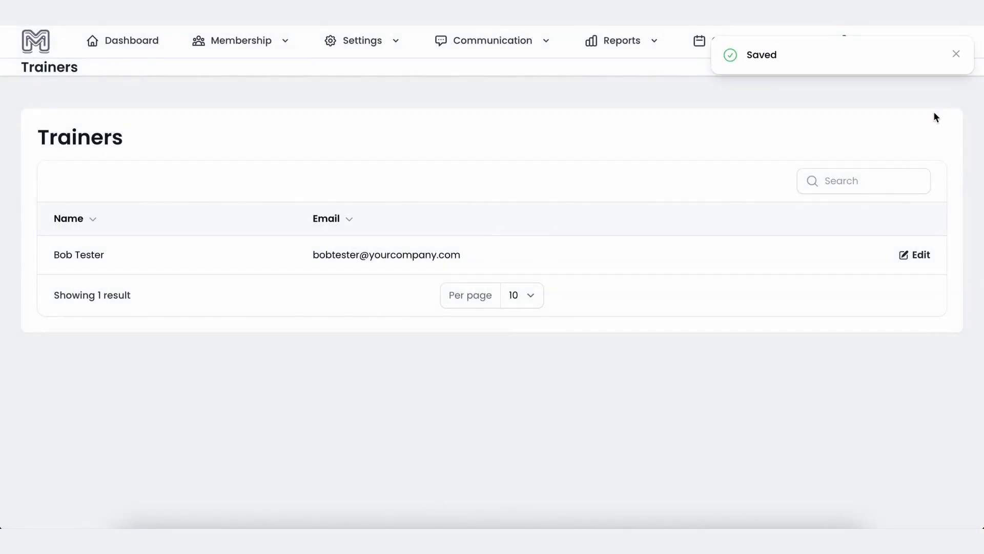
{"action": "left_click", "coordinate": [955, 59]}
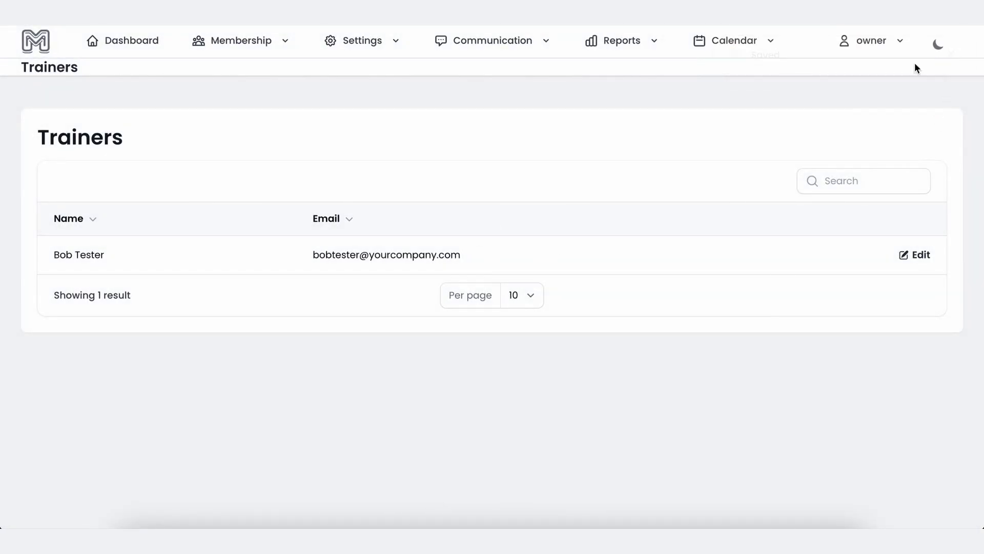
Start a new available class named Train With Bob with a maximum of 2 participants.
{"action": "left_click", "coordinate": [712, 47]}
{"action": "left_click", "coordinate": [682, 105]}
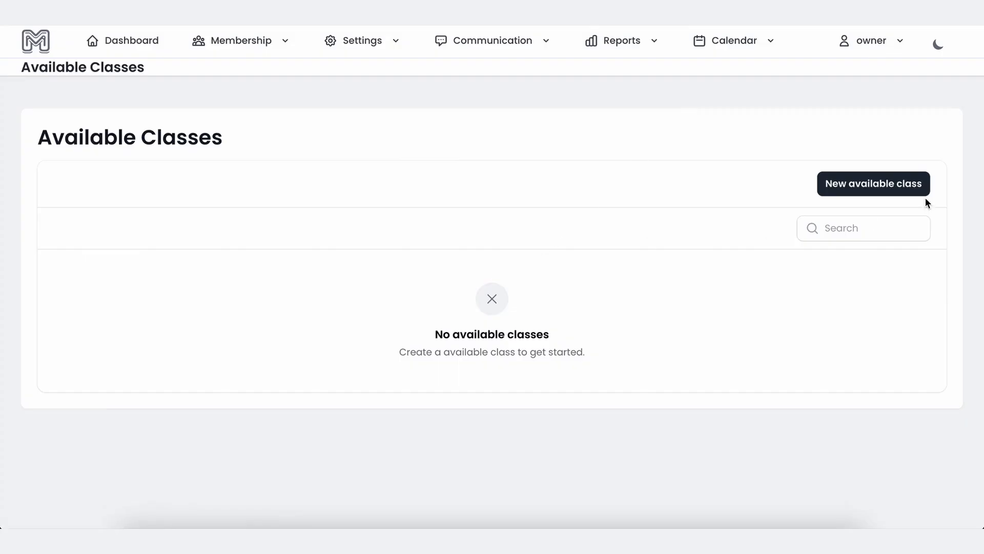
{"action": "left_click", "coordinate": [893, 186]}
{"action": "type", "text": "T"}
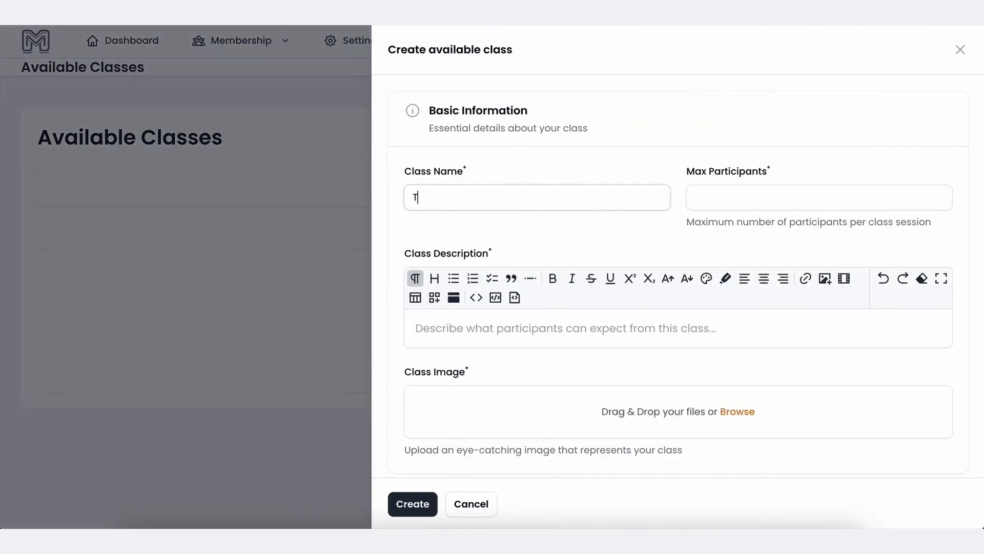
{"action": "type", "text": "rain With Bob"}
{"action": "key", "text": "Tab"}
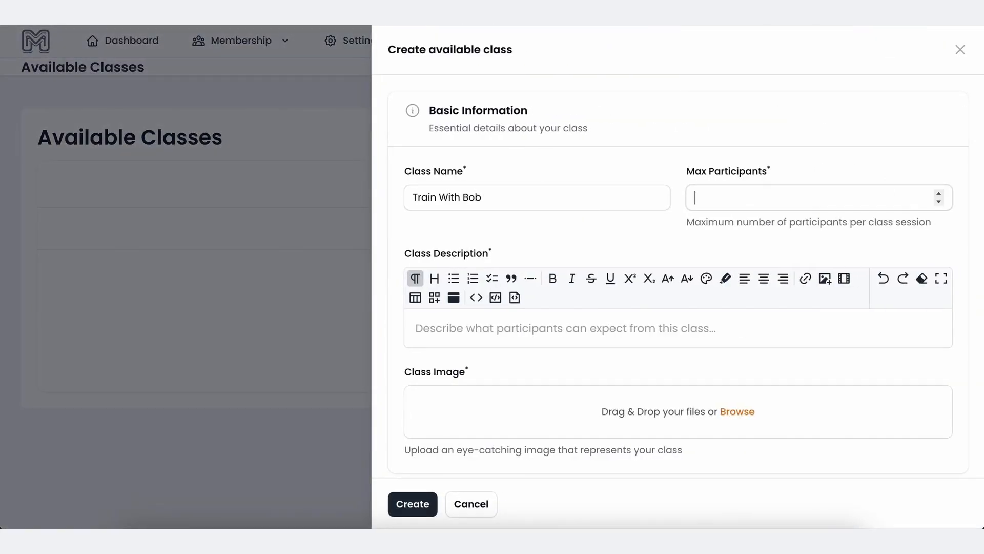
{"action": "type", "text": "2"}
{"action": "key", "text": "Tab"}
Write a training-class description and attach a screenshot as the class image.
{"action": "scroll", "coordinate": [596, 232], "scroll_direction": "down", "scroll_amount": 1}
{"action": "left_click", "coordinate": [553, 319]}
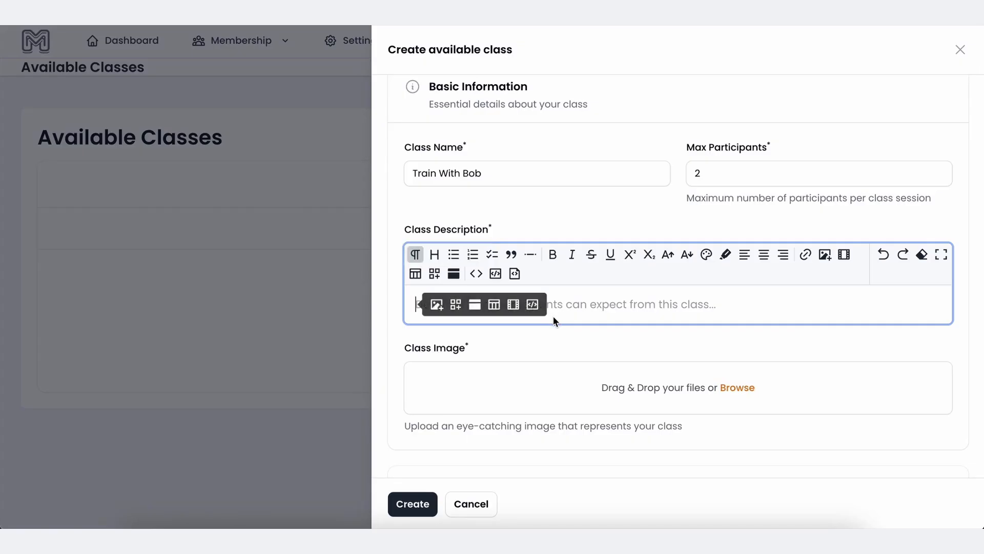
{"action": "type", "text": "this is a trainng"}
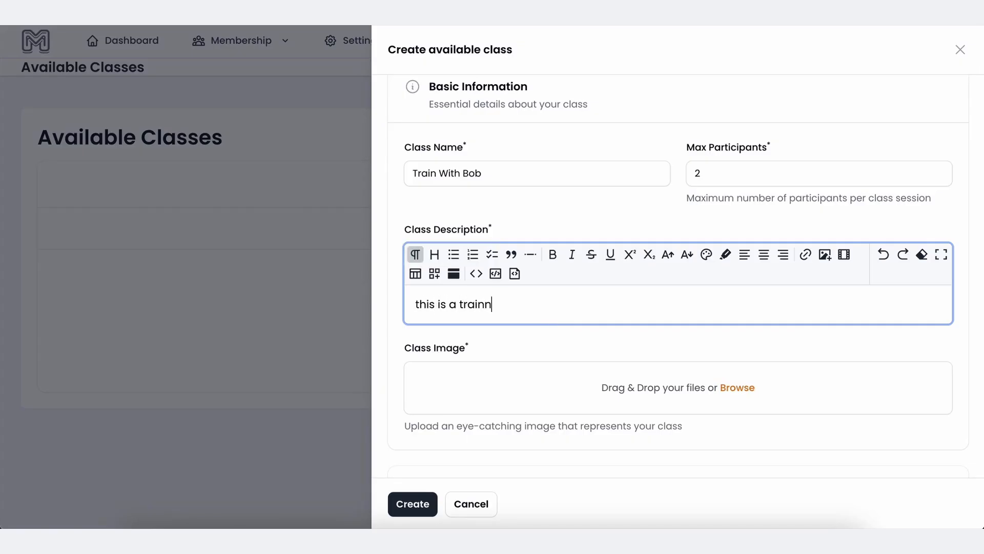
{"action": "key", "text": "BackSpace"}
{"action": "key", "text": "BackSpace"}
{"action": "key", "text": "BackSpace"}
{"action": "type", "text": "ning class with bob"}
{"action": "left_click_drag", "start_coordinate": [397, 125], "coordinate": [970, 463]}
{"action": "left_click_drag", "start_coordinate": [923, 522], "coordinate": [773, 396]}
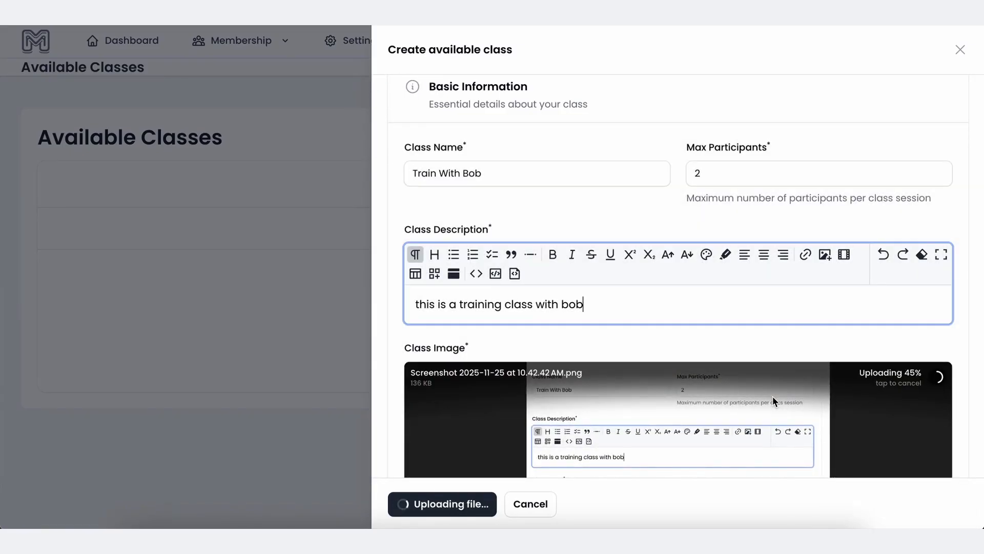
Set the base price to 50 and Available From to 11/25/2025.
{"action": "scroll", "coordinate": [683, 223], "scroll_direction": "down", "scroll_amount": 4}
{"action": "scroll", "coordinate": [682, 223], "scroll_direction": "down", "scroll_amount": 6}
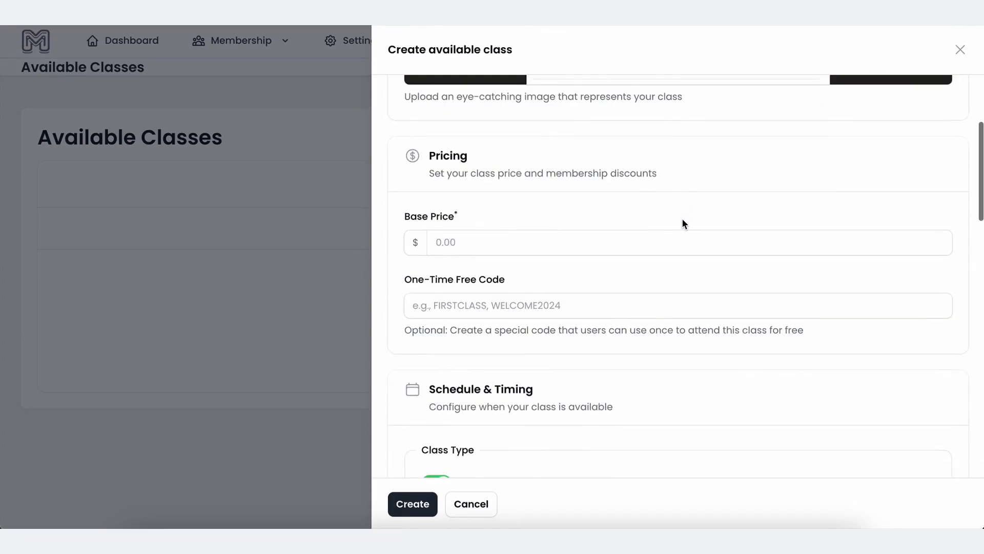
{"action": "left_click", "coordinate": [476, 247]}
{"action": "type", "text": "50"}
{"action": "key", "text": "Tab"}
{"action": "scroll", "coordinate": [678, 277], "scroll_direction": "down", "scroll_amount": 4}
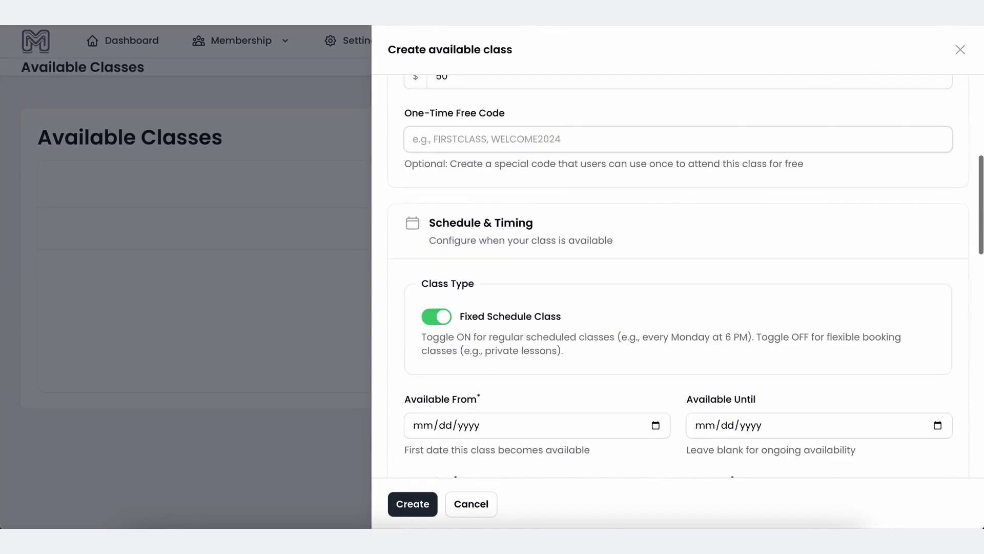
{"action": "scroll", "coordinate": [540, 195], "scroll_direction": "up", "scroll_amount": 3}
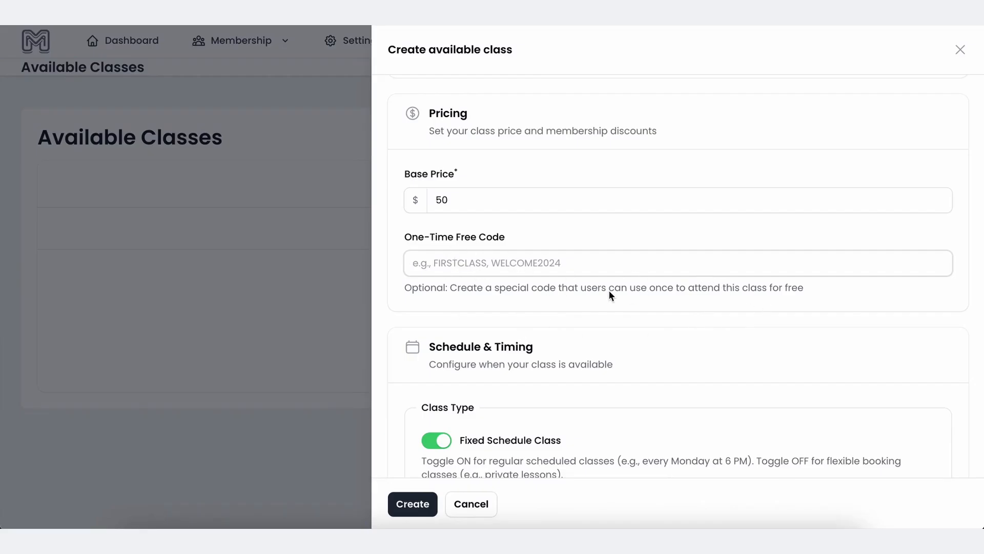
{"action": "scroll", "coordinate": [552, 252], "scroll_direction": "down", "scroll_amount": 7}
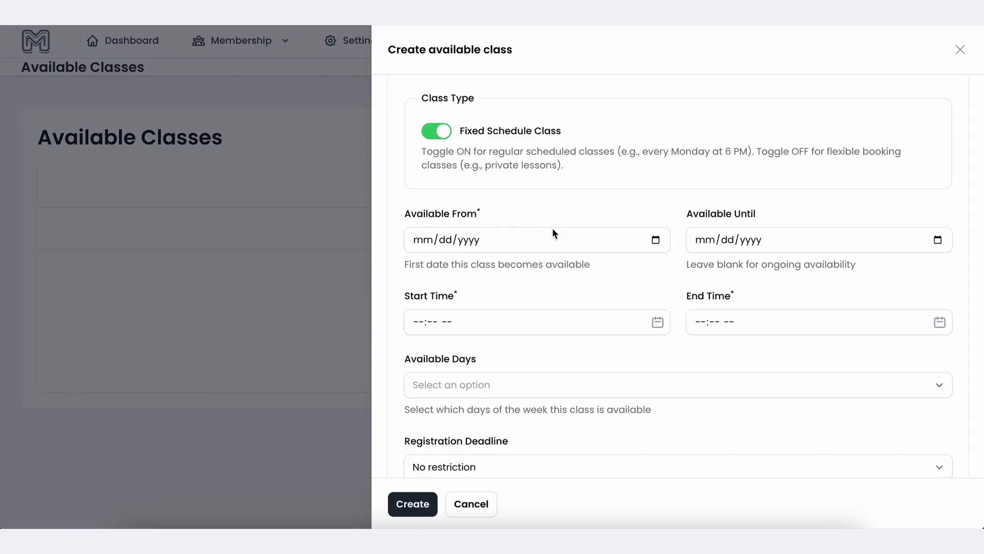
{"action": "left_click", "coordinate": [657, 240]}
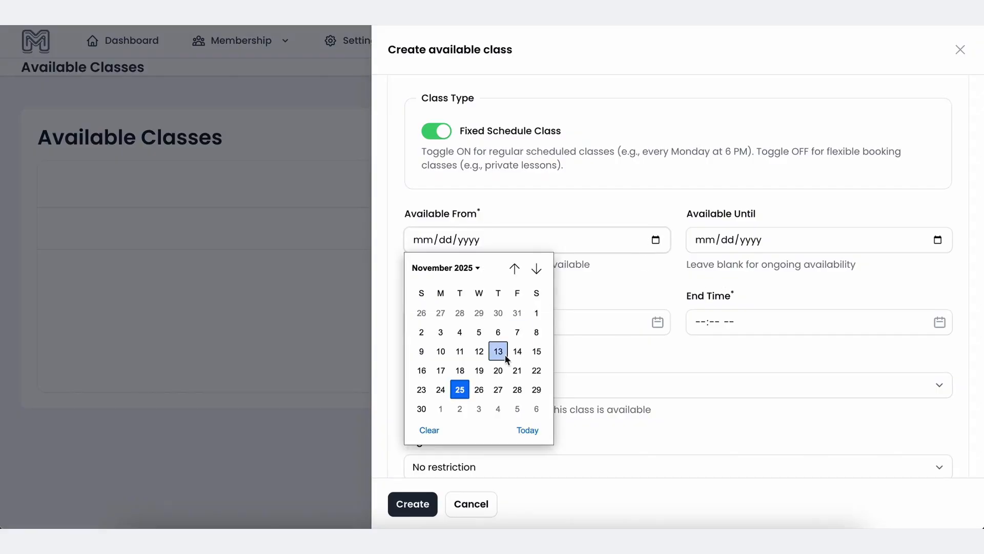
{"action": "left_click", "coordinate": [460, 387]}
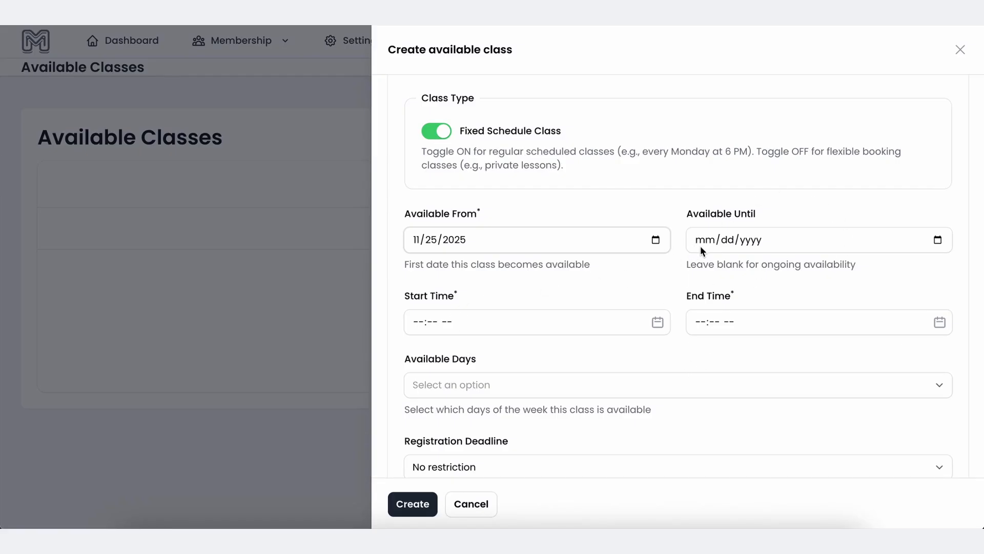
Set the class times to 09:00 AM start and 05:00 PM end.
{"action": "left_click", "coordinate": [656, 323]}
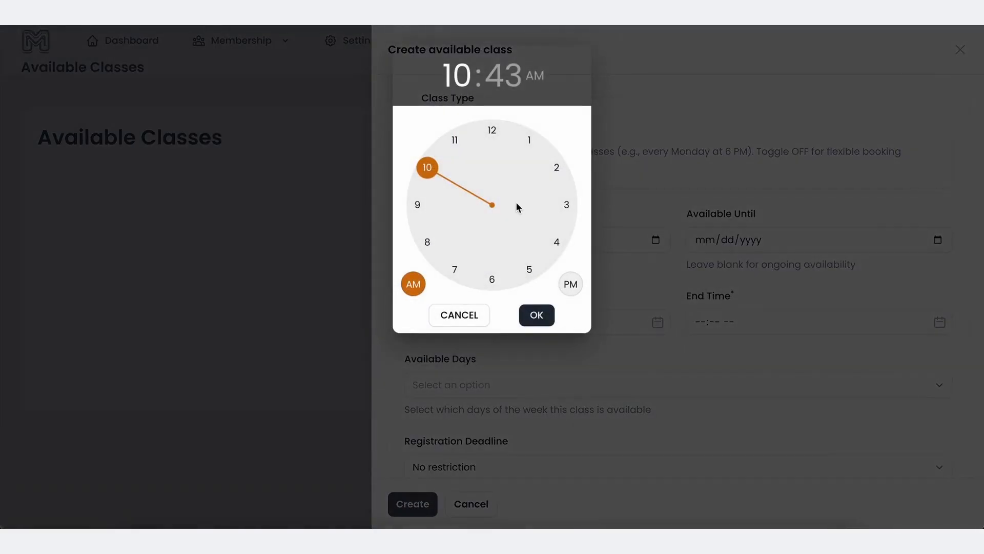
{"action": "left_click", "coordinate": [417, 204]}
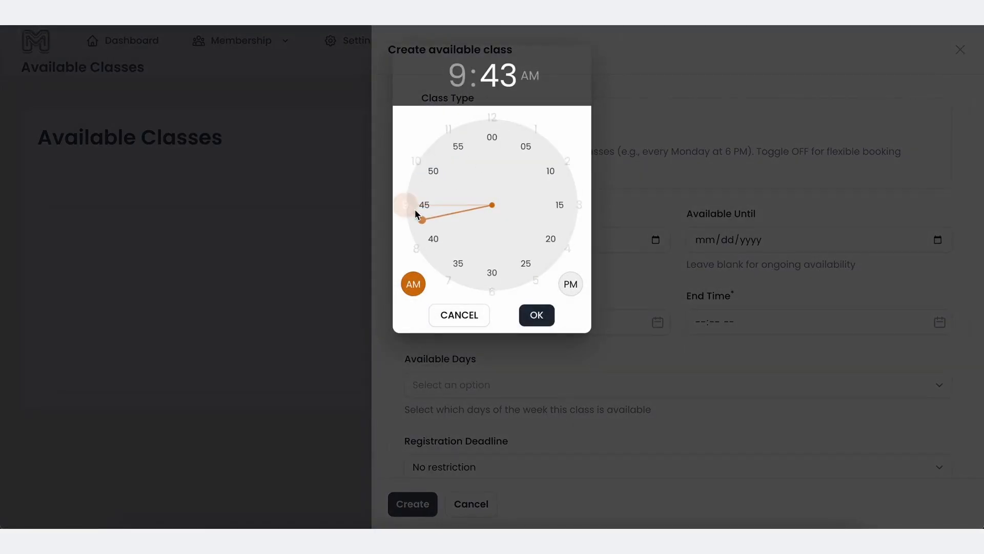
{"action": "left_click", "coordinate": [492, 135]}
{"action": "left_click", "coordinate": [536, 315]}
{"action": "left_click", "coordinate": [802, 327]}
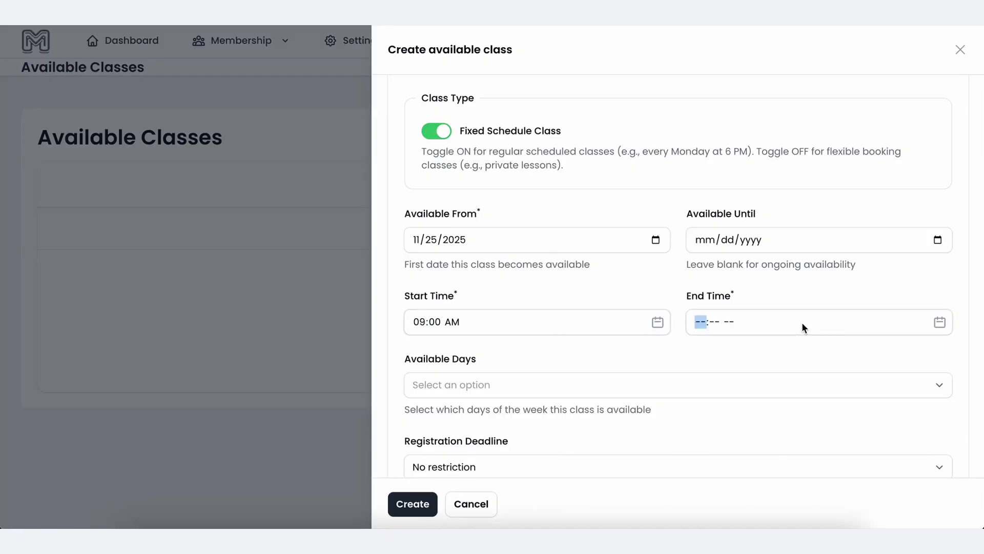
{"action": "left_click", "coordinate": [535, 271]}
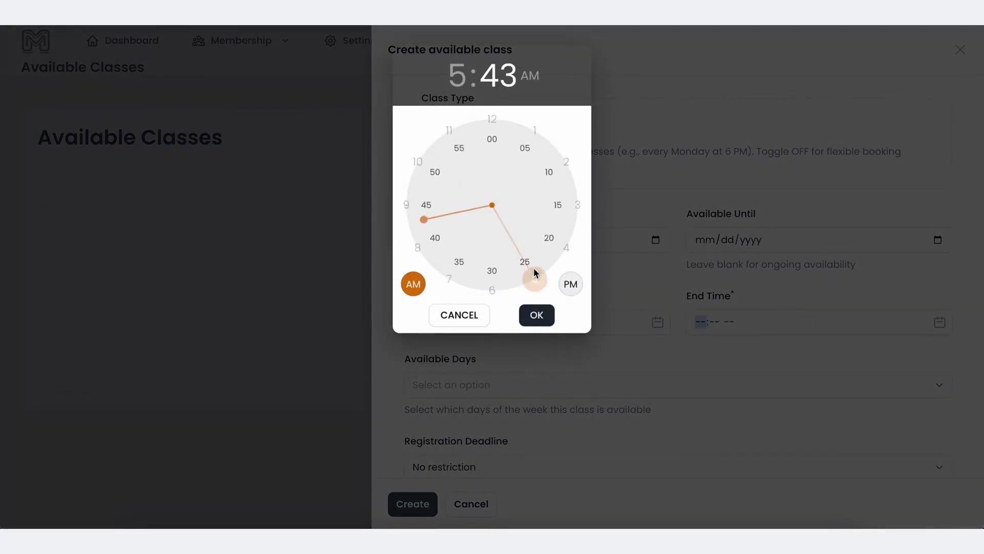
{"action": "left_click", "coordinate": [492, 134]}
{"action": "left_click", "coordinate": [573, 284]}
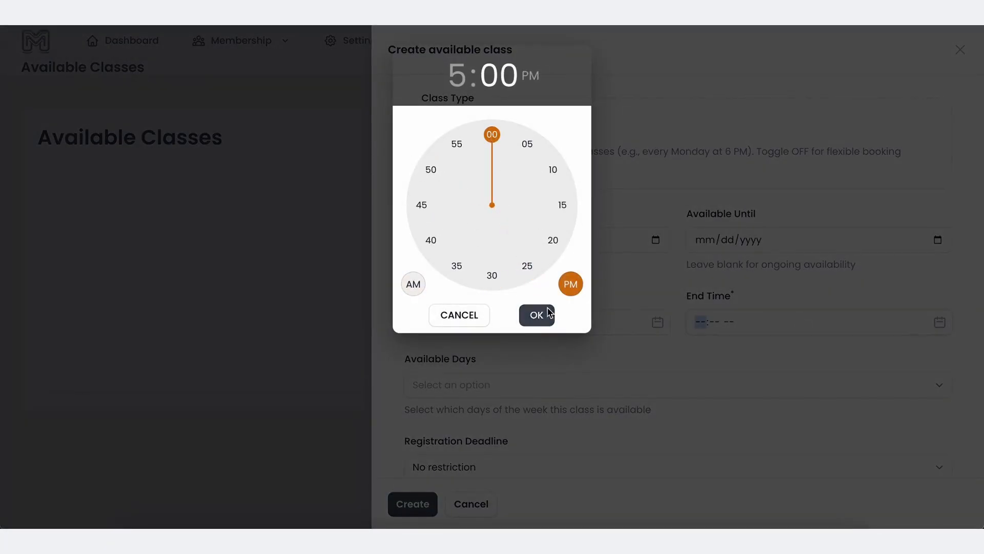
{"action": "left_click", "coordinate": [543, 315]}
Select Monday through Friday as the class's available days.
{"action": "scroll", "coordinate": [534, 320], "scroll_direction": "down", "scroll_amount": 2}
{"action": "left_click", "coordinate": [518, 314]}
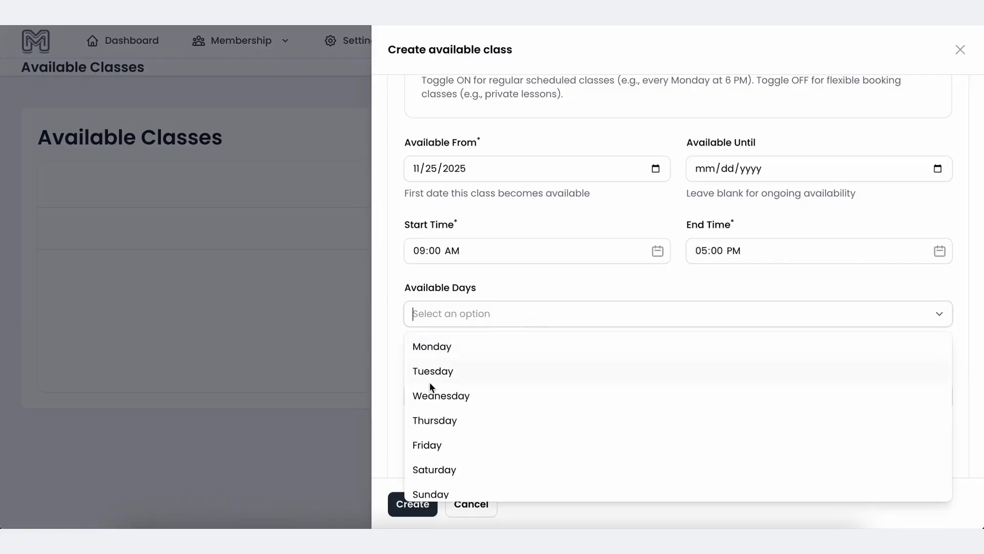
{"action": "left_click", "coordinate": [424, 353]}
{"action": "left_click", "coordinate": [423, 357]}
{"action": "left_click", "coordinate": [423, 371]}
{"action": "left_click", "coordinate": [423, 371]}
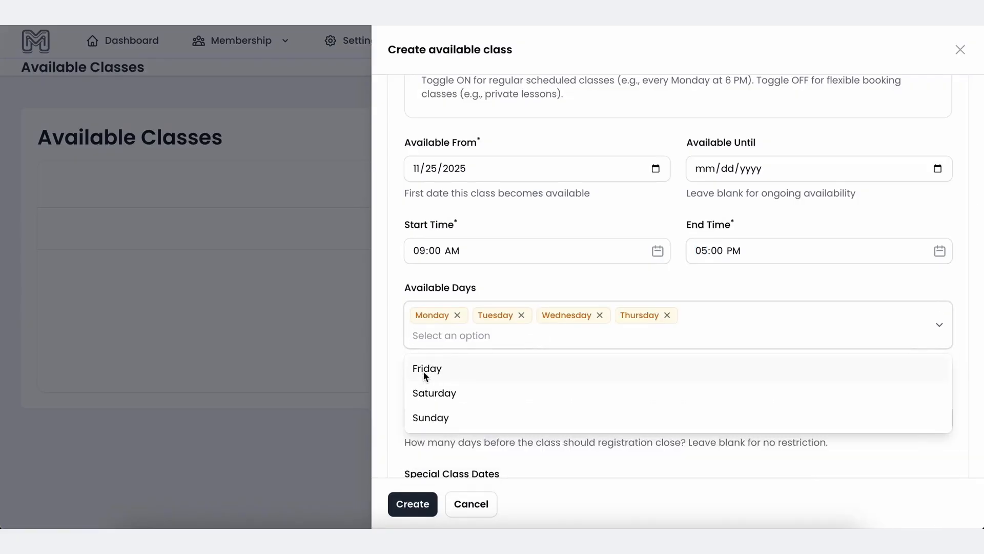
{"action": "left_click", "coordinate": [423, 371]}
{"action": "left_click", "coordinate": [562, 451]}
{"action": "scroll", "coordinate": [561, 451], "scroll_direction": "down", "scroll_amount": 1}
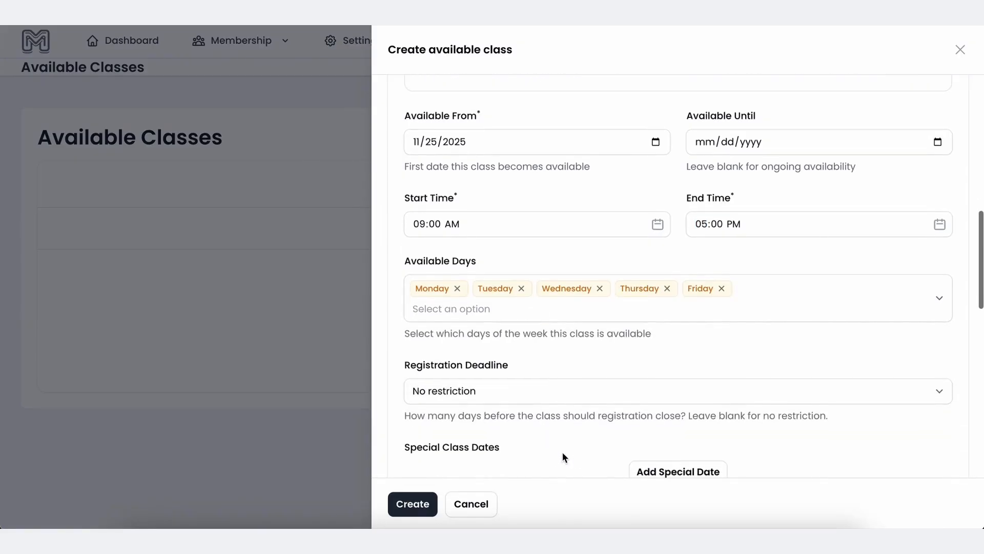
{"action": "left_click", "coordinate": [545, 385]}
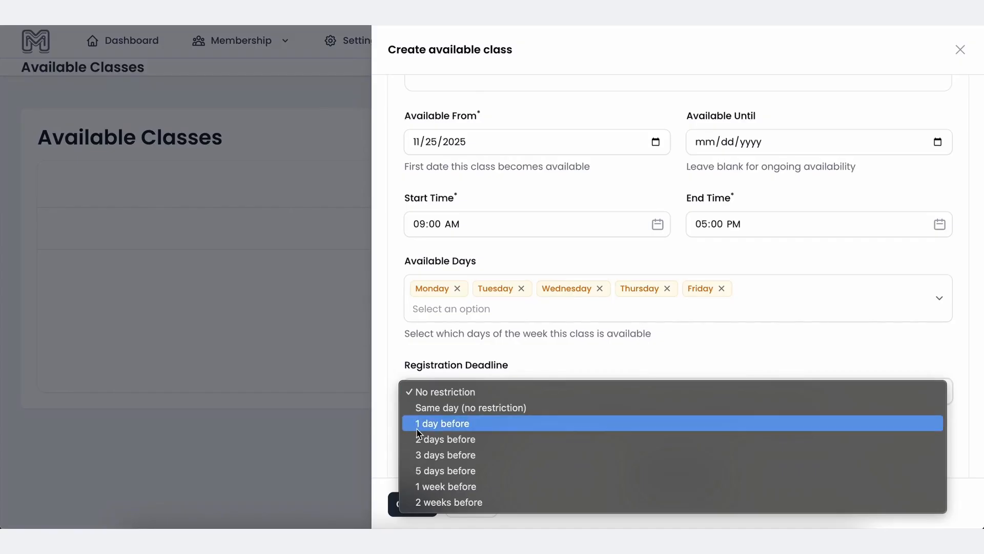
Set the registration deadline to 2 days before the class.
{"action": "left_click", "coordinate": [439, 443]}
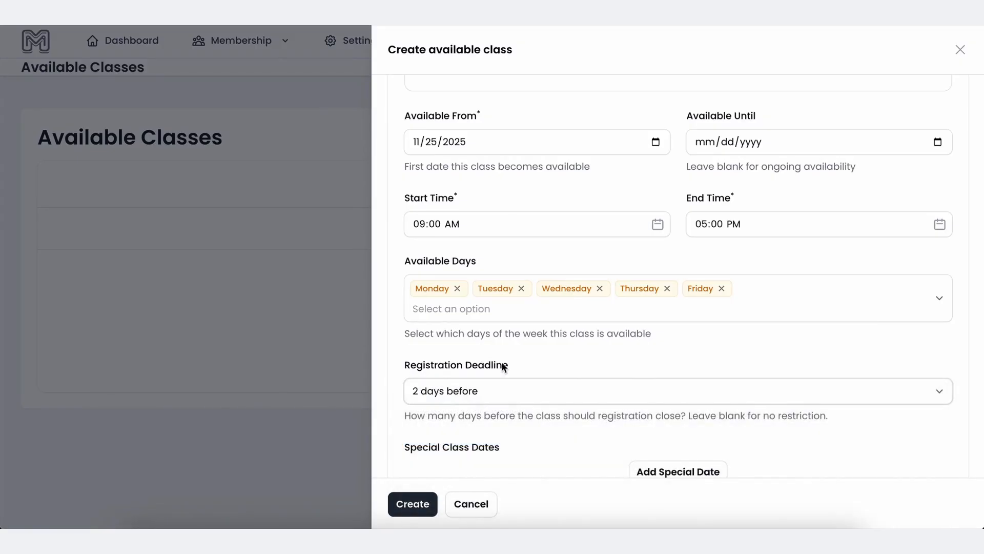
{"action": "scroll", "coordinate": [503, 362], "scroll_direction": "down", "scroll_amount": 1}
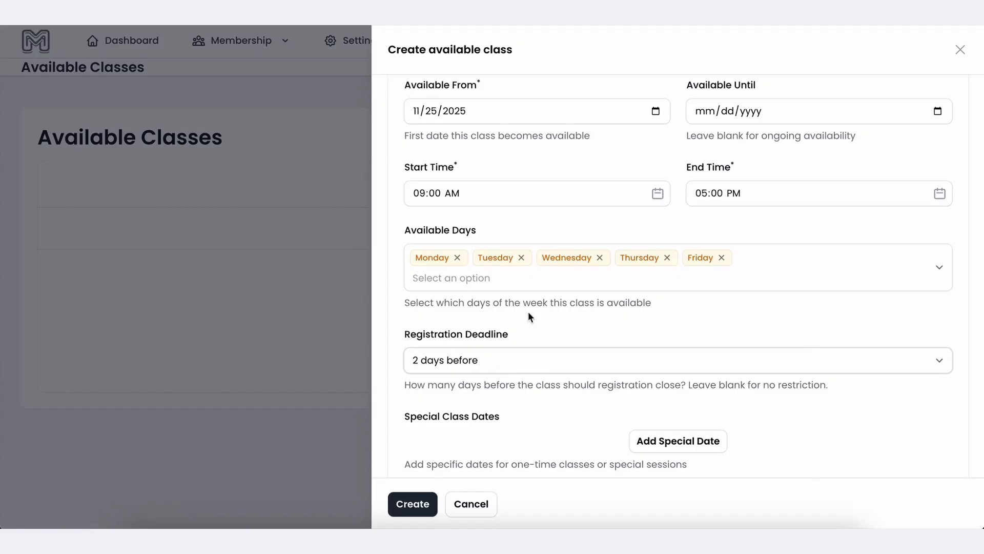
{"action": "scroll", "coordinate": [529, 339], "scroll_direction": "up", "scroll_amount": 3}
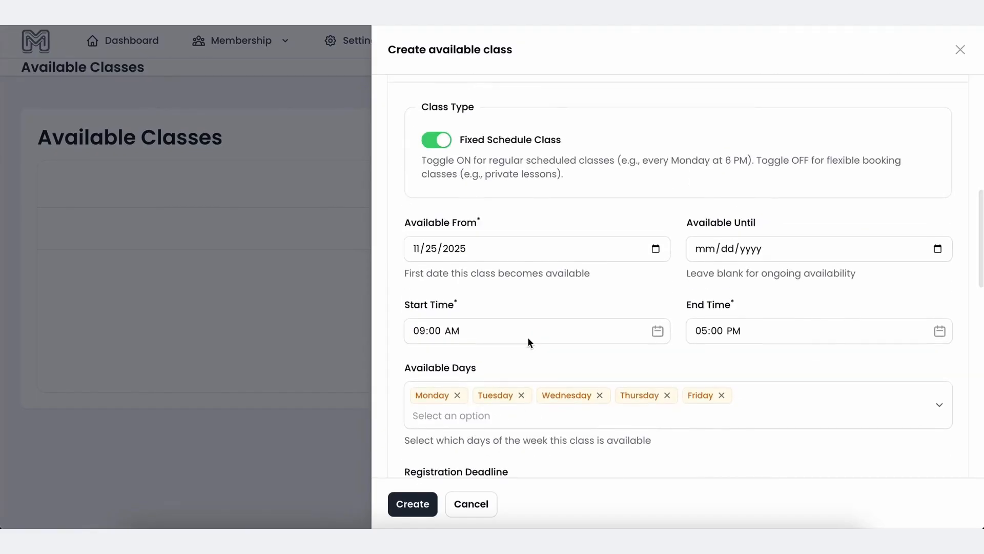
{"action": "scroll", "coordinate": [528, 339], "scroll_direction": "down", "scroll_amount": 5}
{"action": "scroll", "coordinate": [528, 339], "scroll_direction": "down", "scroll_amount": 1}
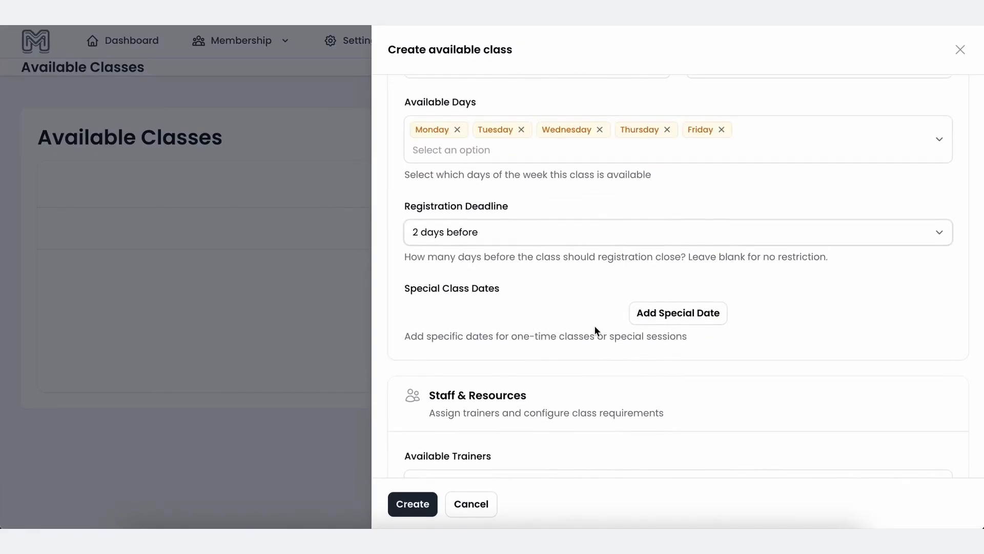
{"action": "scroll", "coordinate": [595, 330], "scroll_direction": "up", "scroll_amount": 1}
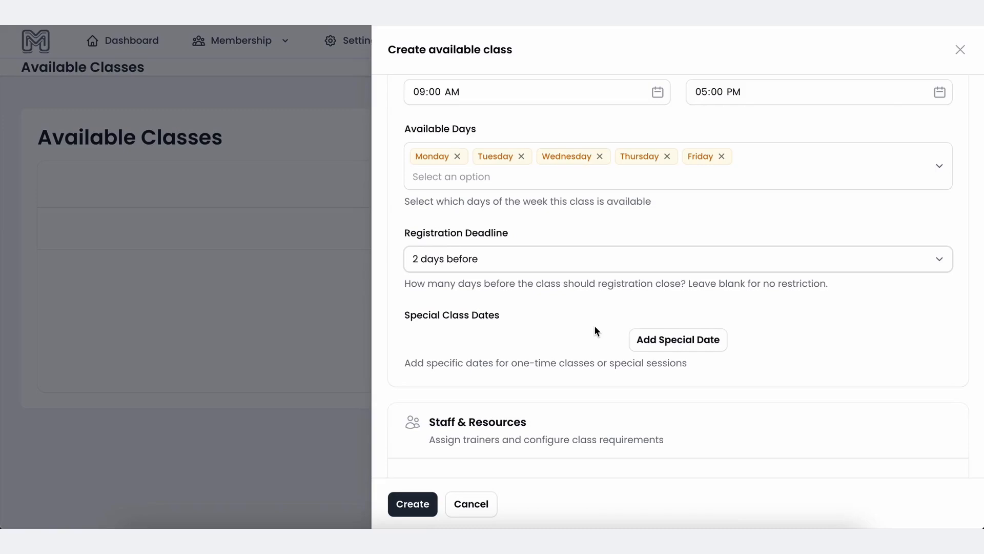
{"action": "scroll", "coordinate": [595, 329], "scroll_direction": "up", "scroll_amount": 1}
{"action": "scroll", "coordinate": [624, 346], "scroll_direction": "up", "scroll_amount": 2}
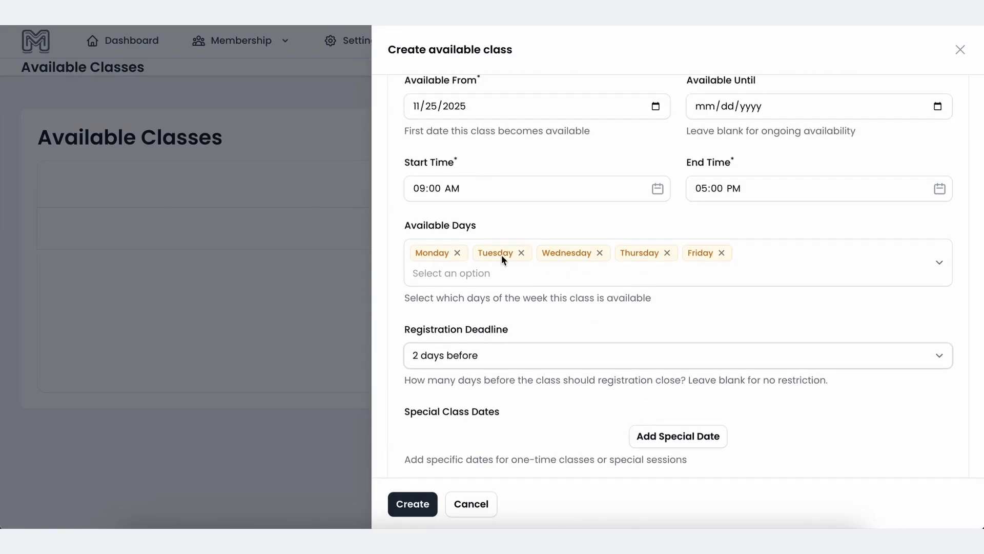
{"action": "scroll", "coordinate": [717, 259], "scroll_direction": "down", "scroll_amount": 2}
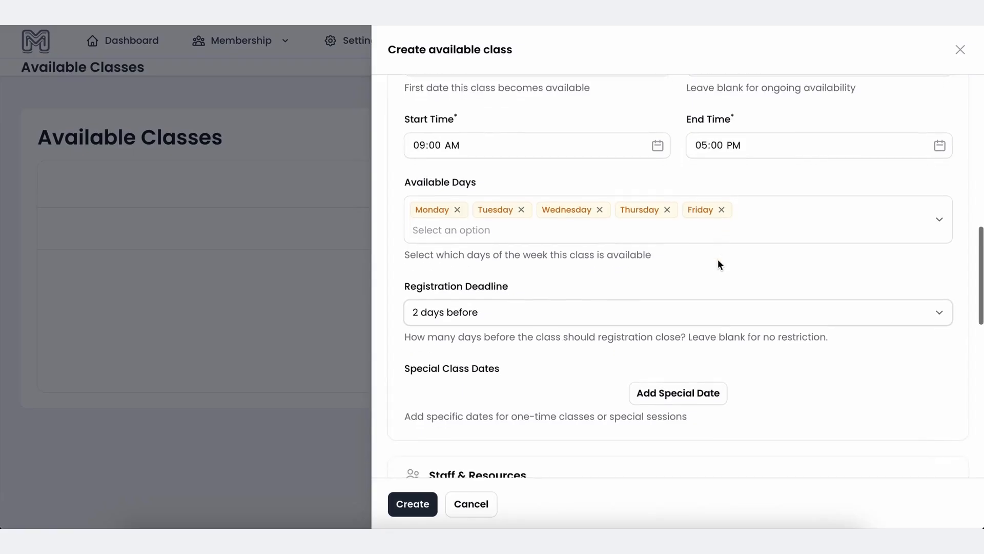
Add and then remove an empty Special Class Dates entry.
{"action": "left_click", "coordinate": [704, 369]}
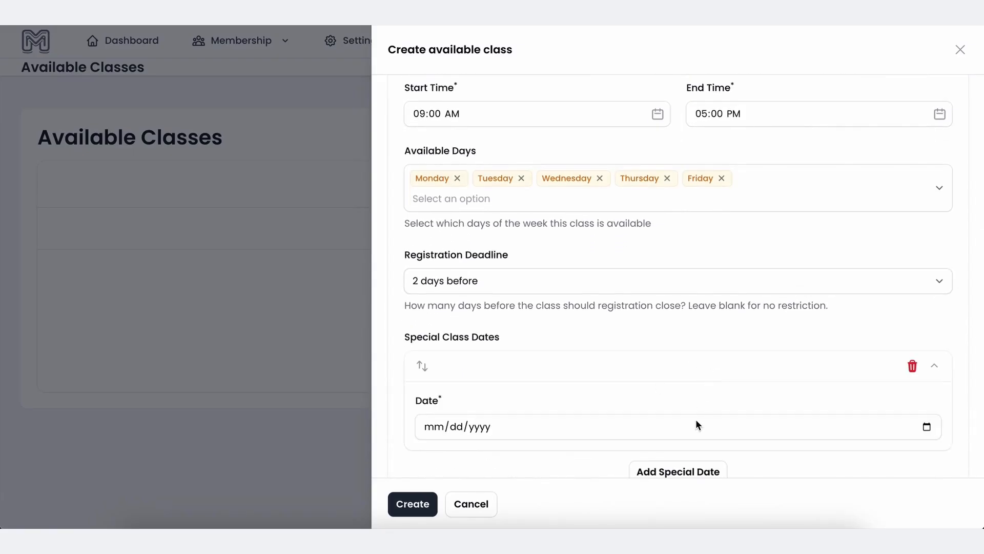
{"action": "scroll", "coordinate": [696, 425], "scroll_direction": "down", "scroll_amount": 2}
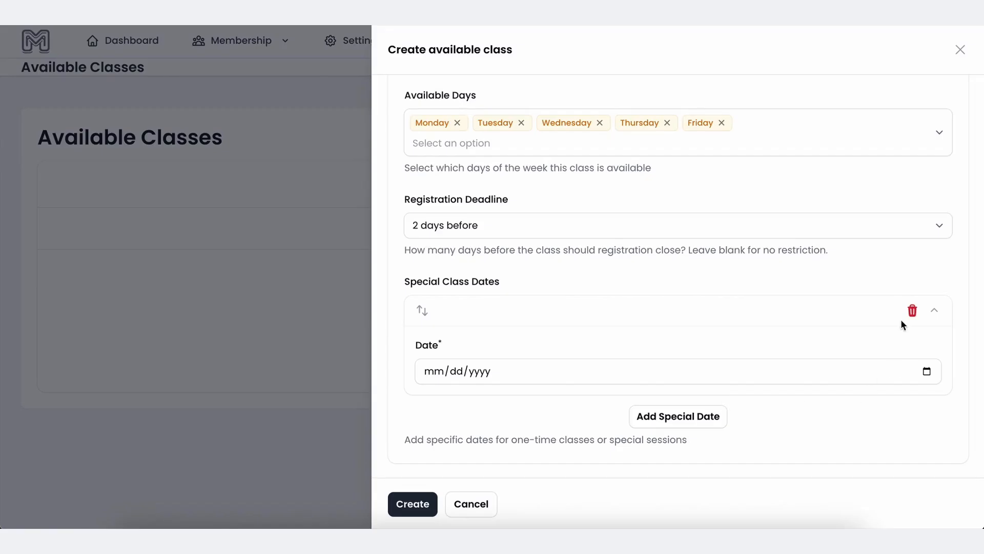
{"action": "left_click", "coordinate": [913, 312]}
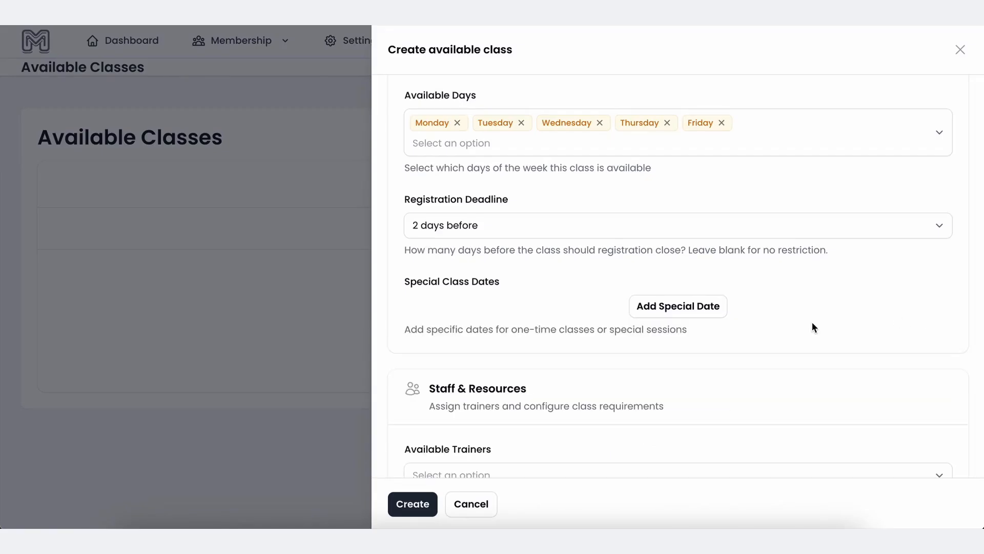
{"action": "scroll", "coordinate": [812, 322], "scroll_direction": "down", "scroll_amount": 3}
{"action": "left_click", "coordinate": [670, 344]}
Assign the new staff trainer under Available Trainers and close the list.
{"action": "left_click", "coordinate": [572, 376]}
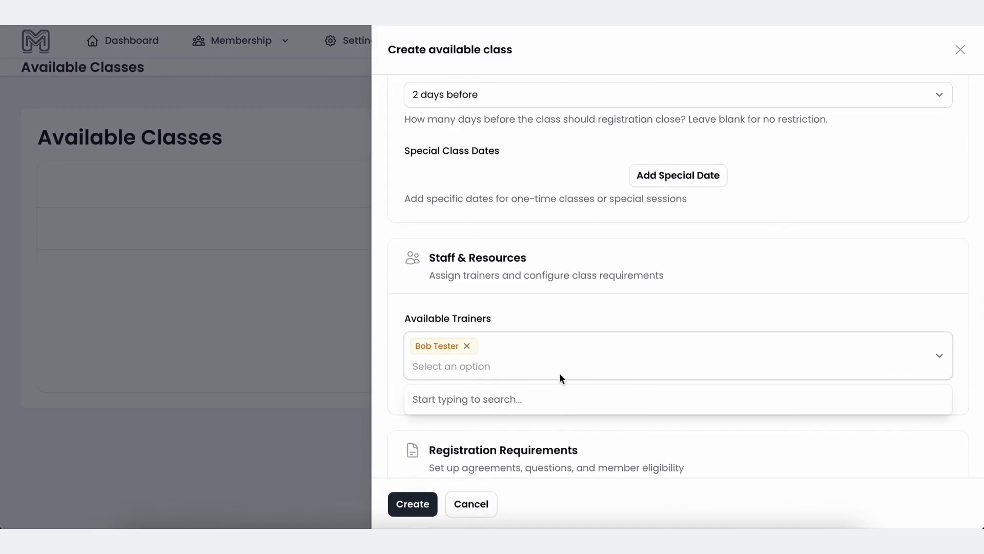
{"action": "left_click", "coordinate": [555, 307]}
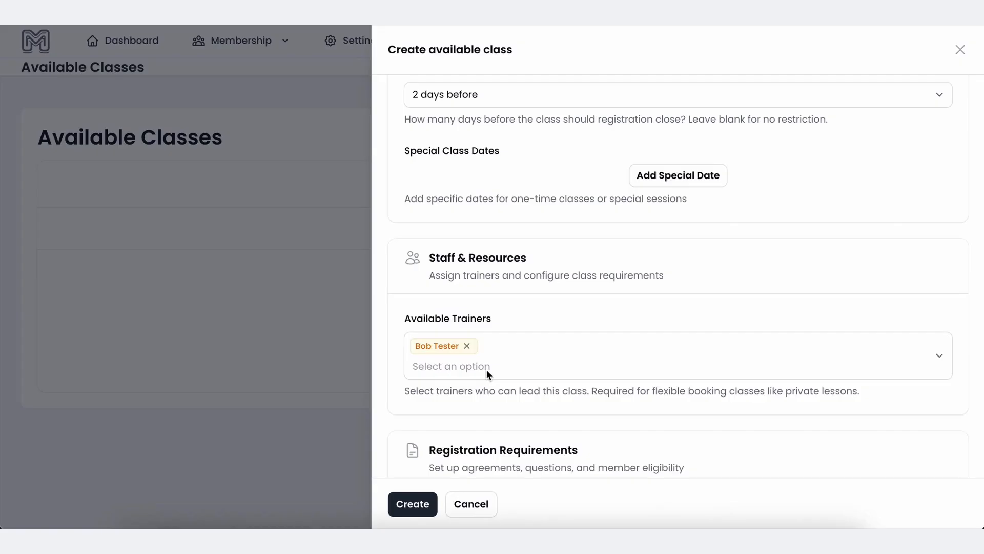
{"action": "scroll", "coordinate": [486, 370], "scroll_direction": "down", "scroll_amount": 5}
{"action": "scroll", "coordinate": [486, 370], "scroll_direction": "up", "scroll_amount": 7}
{"action": "scroll", "coordinate": [486, 373], "scroll_direction": "up", "scroll_amount": 5}
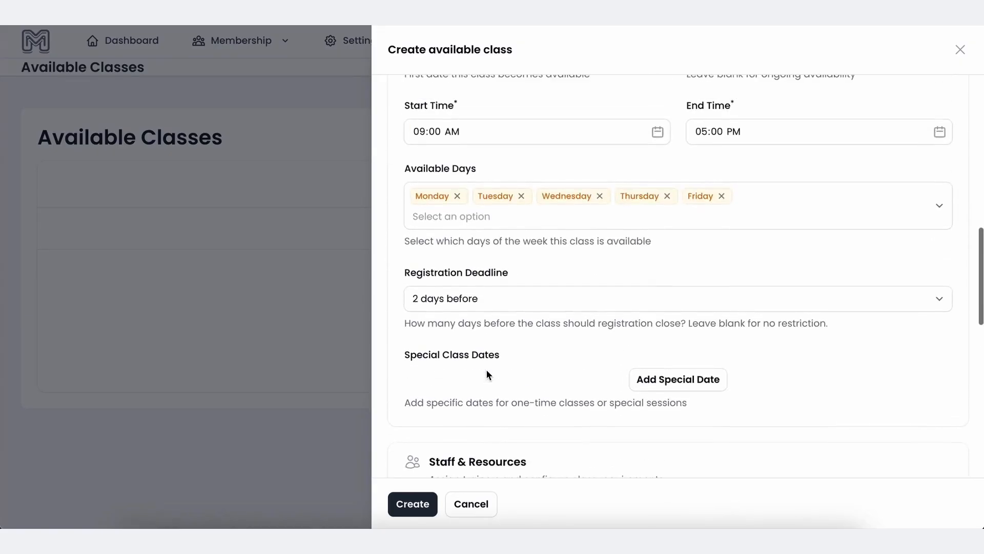
{"action": "scroll", "coordinate": [486, 370], "scroll_direction": "up", "scroll_amount": 3}
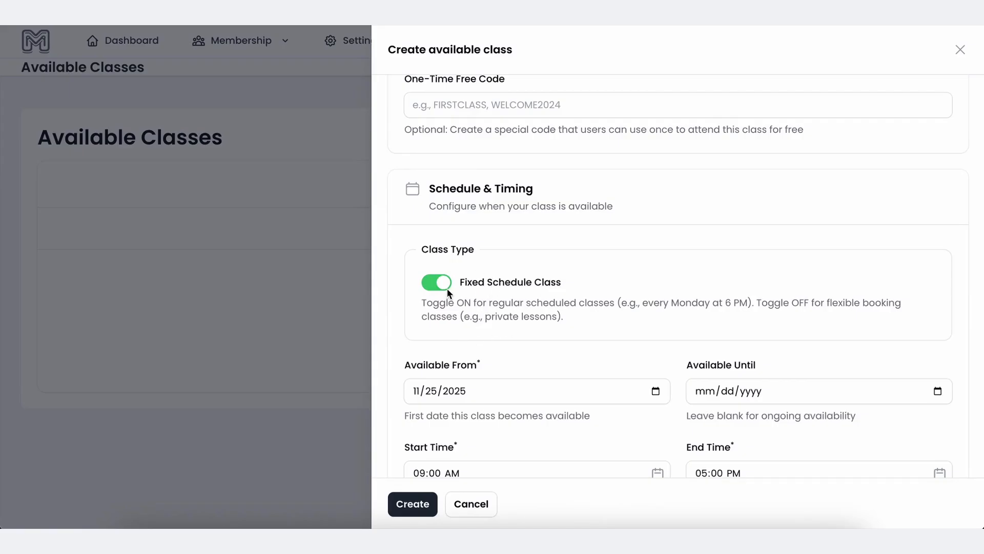
{"action": "scroll", "coordinate": [546, 287], "scroll_direction": "up", "scroll_amount": 1}
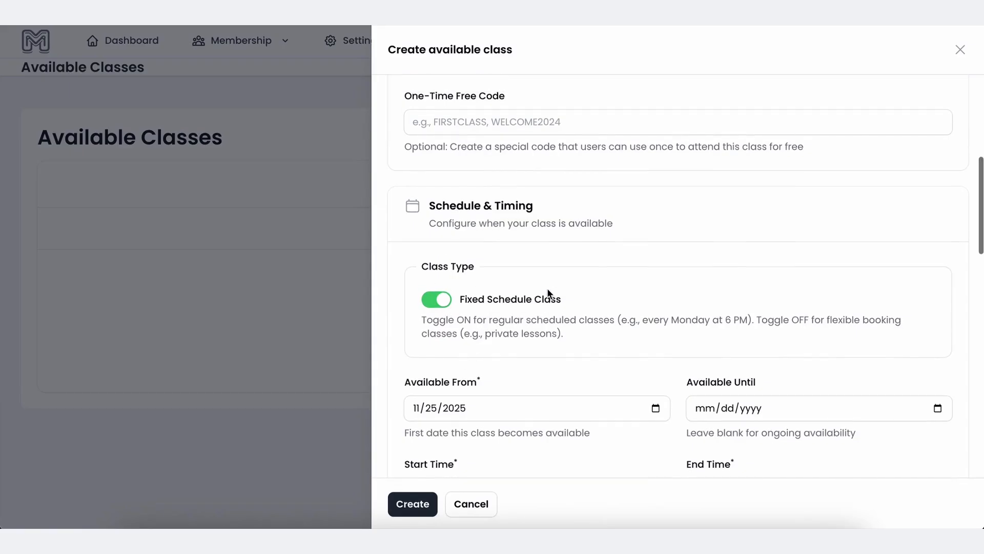
{"action": "scroll", "coordinate": [546, 288], "scroll_direction": "down", "scroll_amount": 1}
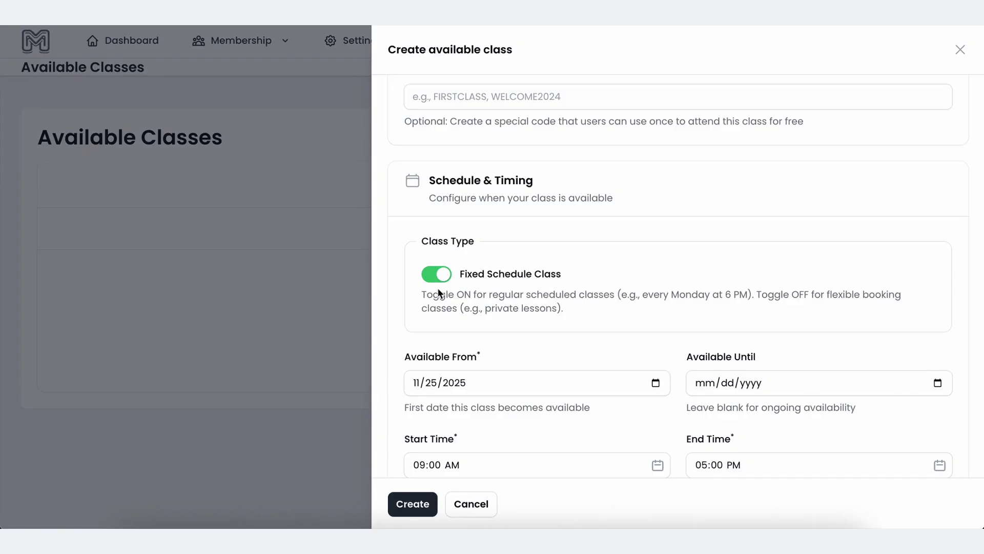
{"action": "scroll", "coordinate": [439, 294], "scroll_direction": "down", "scroll_amount": 1}
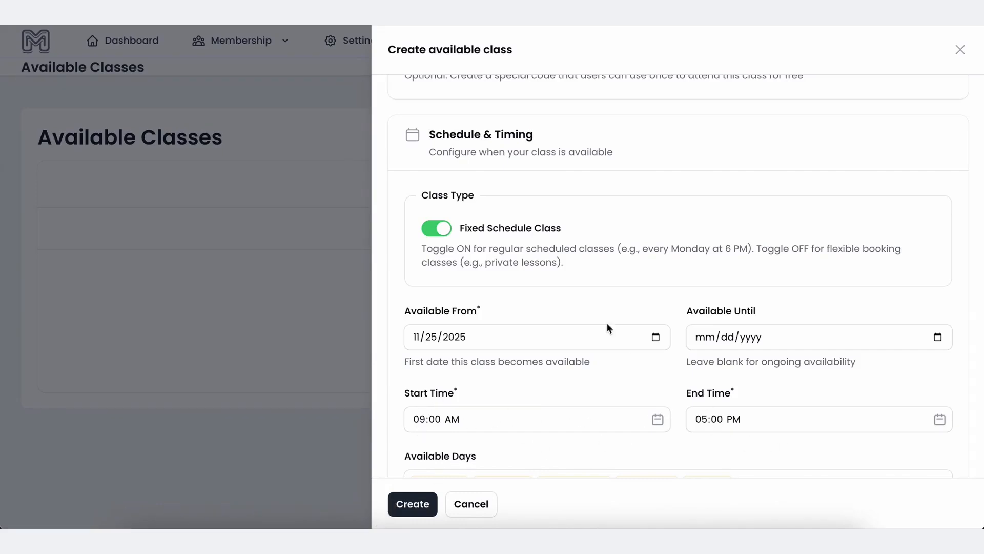
Turn off Fixed Schedule Class and set the session duration to 60 minutes.
{"action": "left_click", "coordinate": [447, 230]}
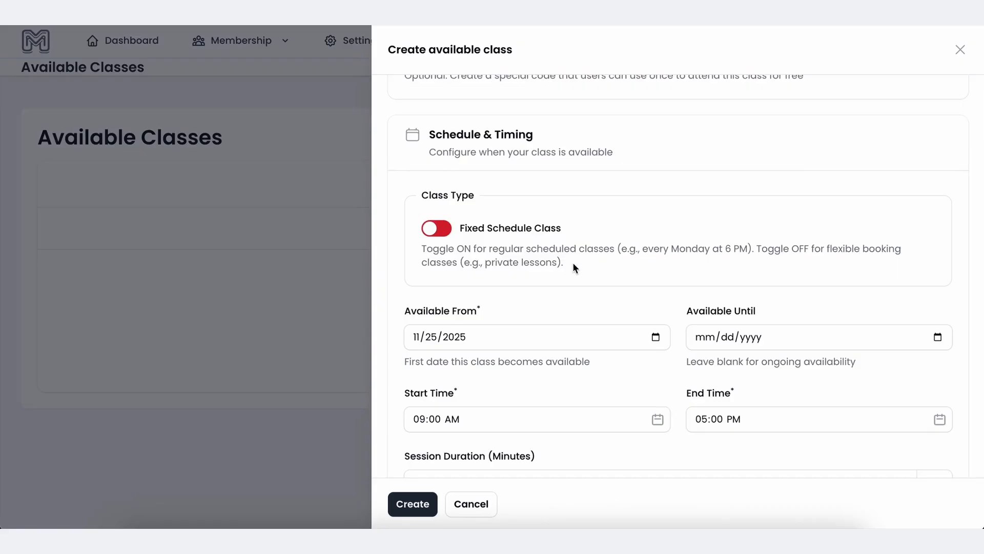
{"action": "scroll", "coordinate": [574, 264], "scroll_direction": "down", "scroll_amount": 1}
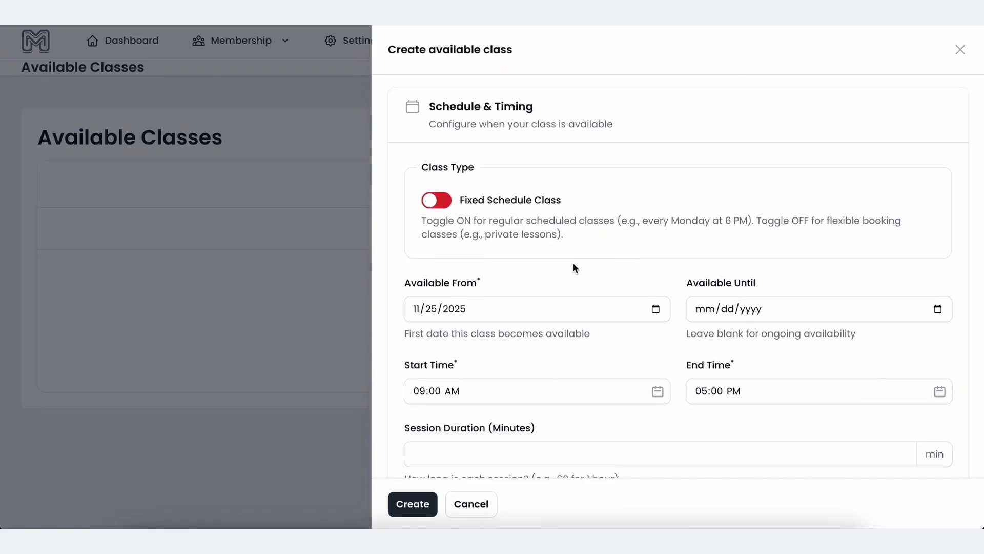
{"action": "scroll", "coordinate": [573, 268], "scroll_direction": "down", "scroll_amount": 1}
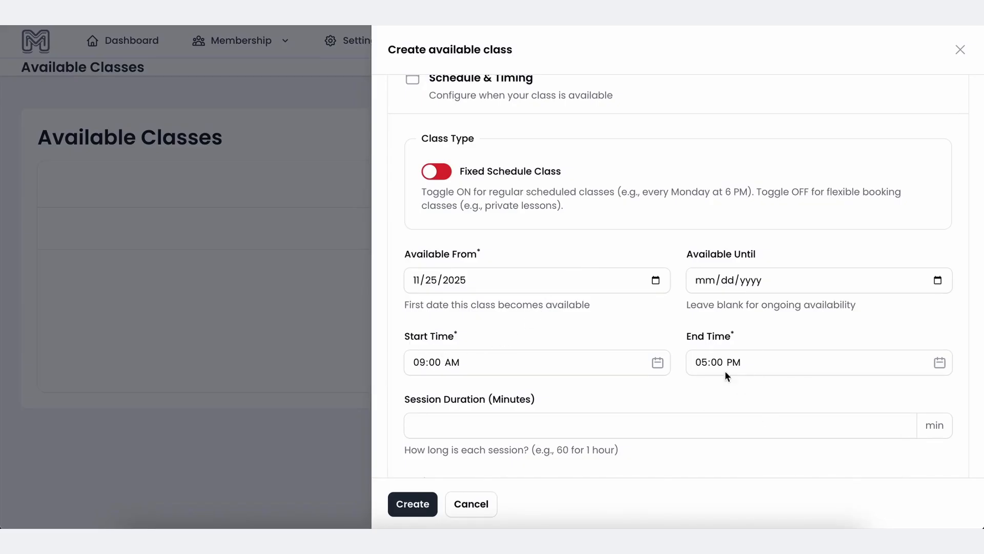
{"action": "left_click", "coordinate": [446, 424]}
{"action": "type", "text": "60"}
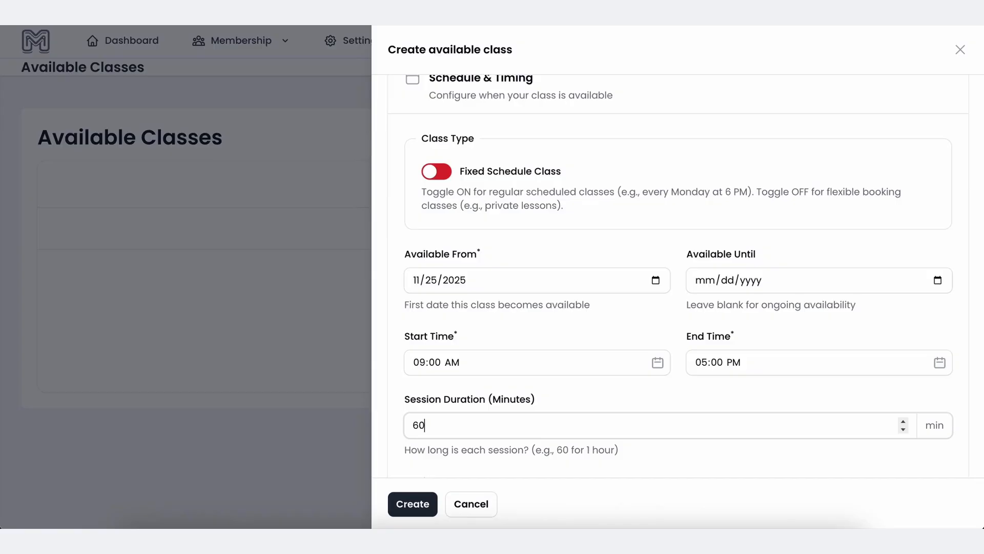
{"action": "left_click", "coordinate": [563, 402]}
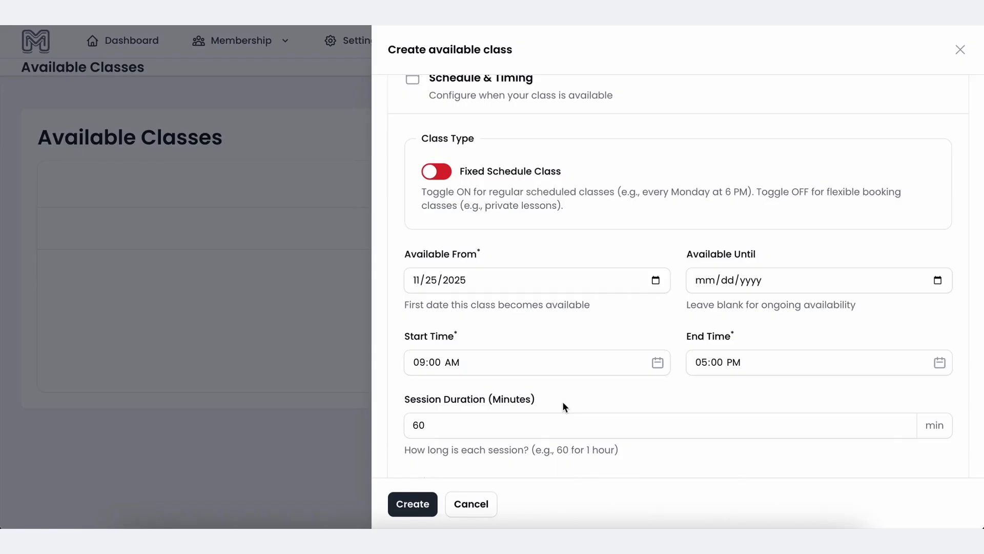
Select All eligible membership levels, all eleven from Bronze to Premium Annual.
{"action": "scroll", "coordinate": [563, 406], "scroll_direction": "down", "scroll_amount": 10}
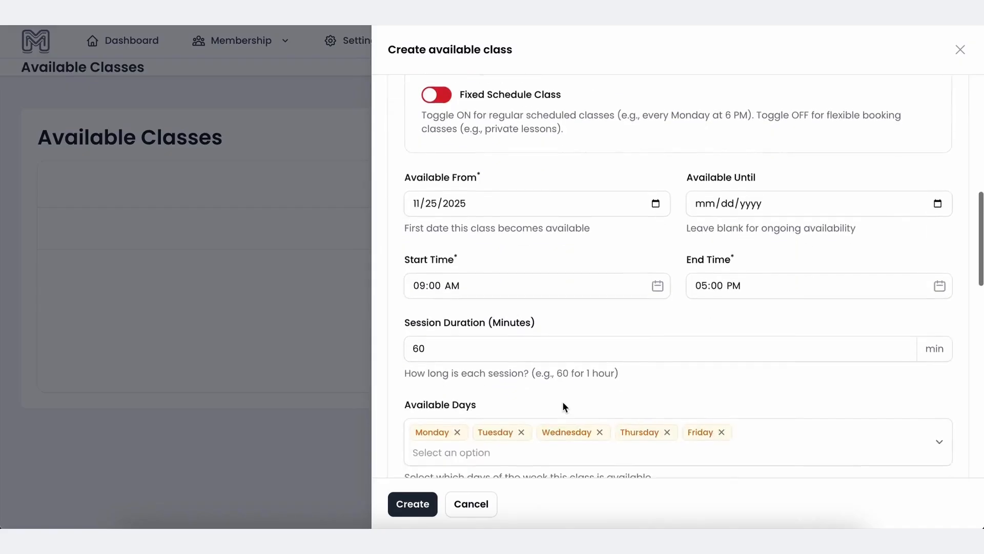
{"action": "scroll", "coordinate": [563, 406], "scroll_direction": "down", "scroll_amount": 8}
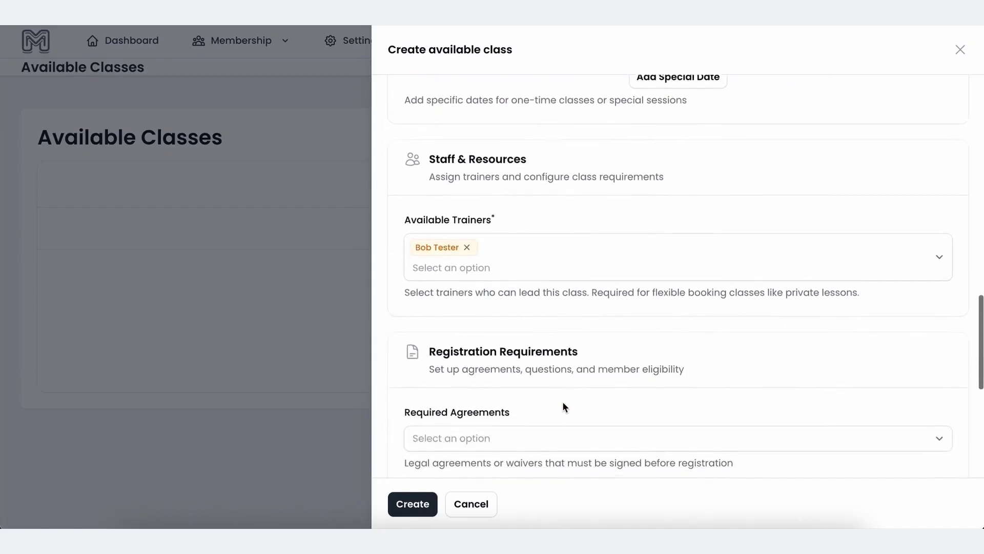
{"action": "scroll", "coordinate": [561, 401], "scroll_direction": "down", "scroll_amount": 2}
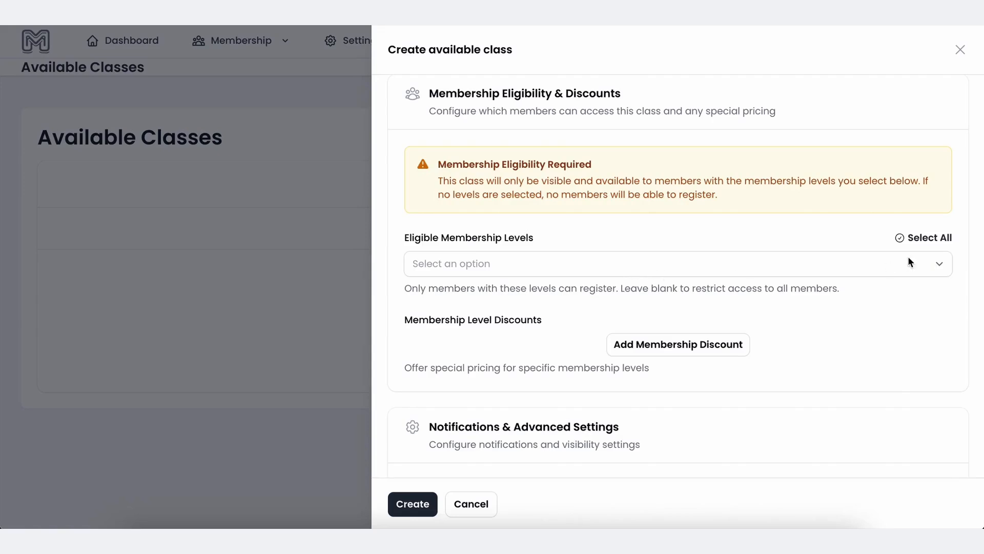
{"action": "left_click", "coordinate": [929, 238]}
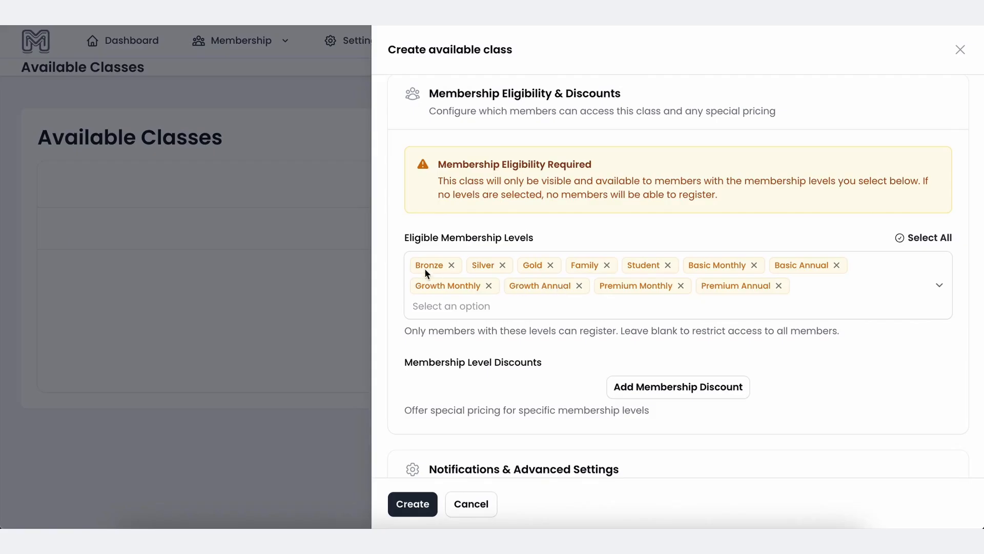
{"action": "scroll", "coordinate": [700, 361], "scroll_direction": "down", "scroll_amount": 1}
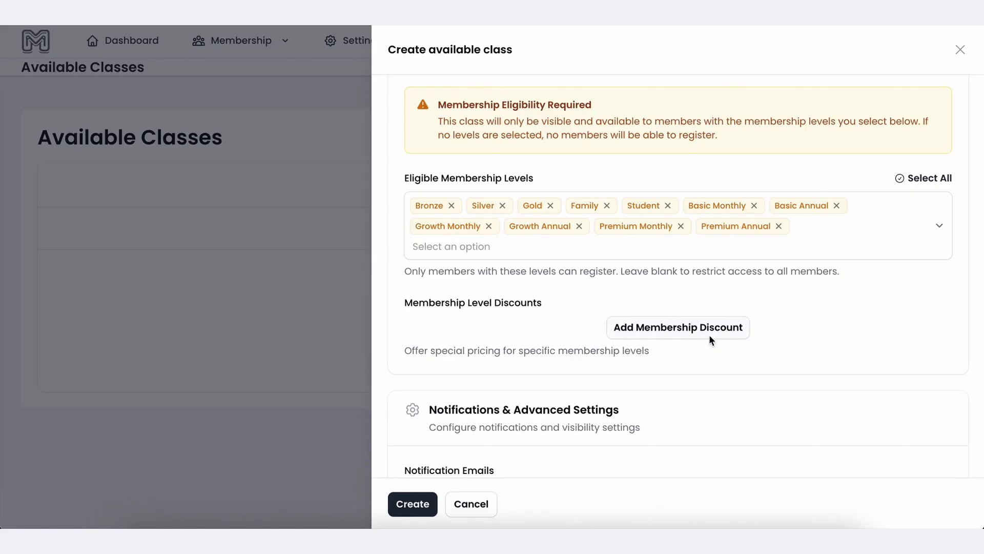
{"action": "scroll", "coordinate": [709, 339], "scroll_direction": "down", "scroll_amount": 3}
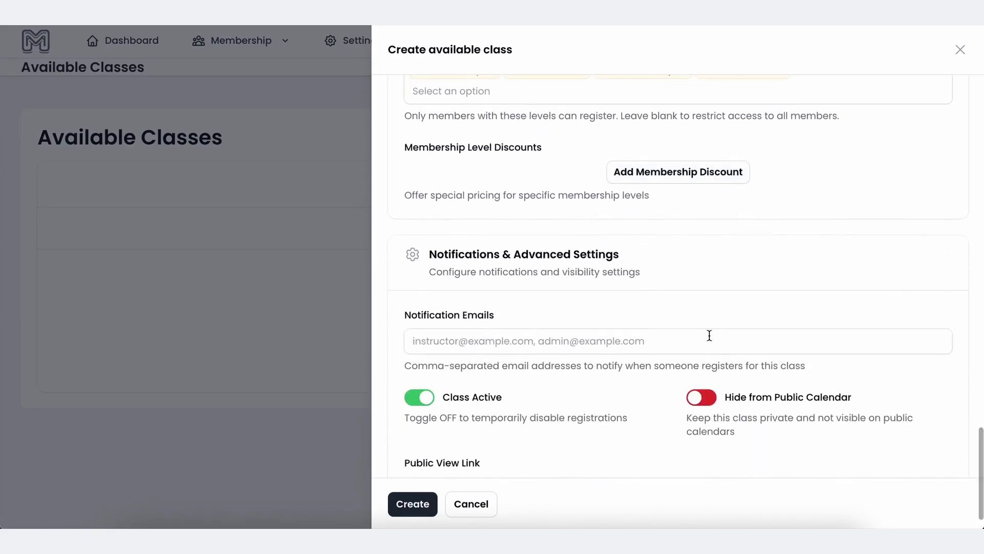
Add and then delete an unused membership-level discount entry.
{"action": "left_click", "coordinate": [684, 171]}
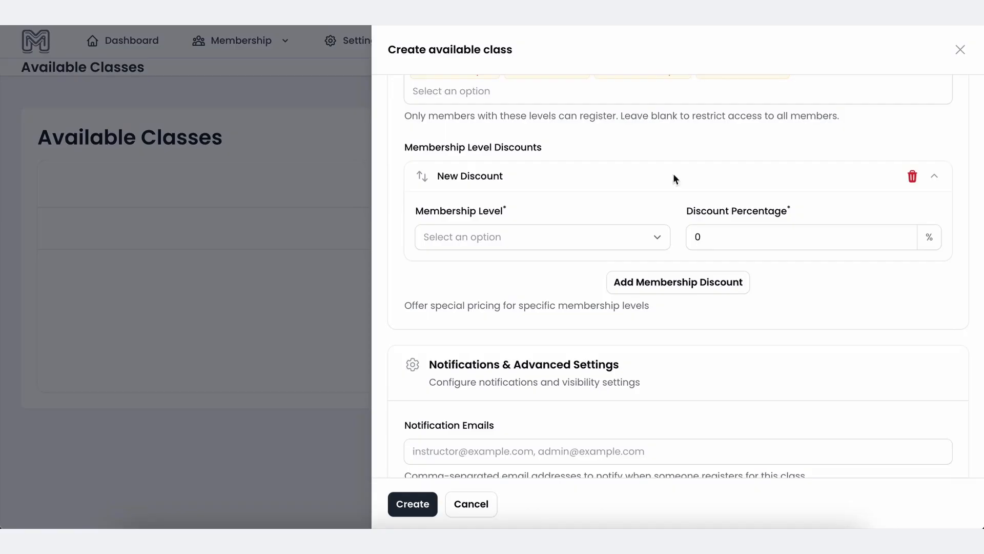
{"action": "left_click", "coordinate": [510, 245]}
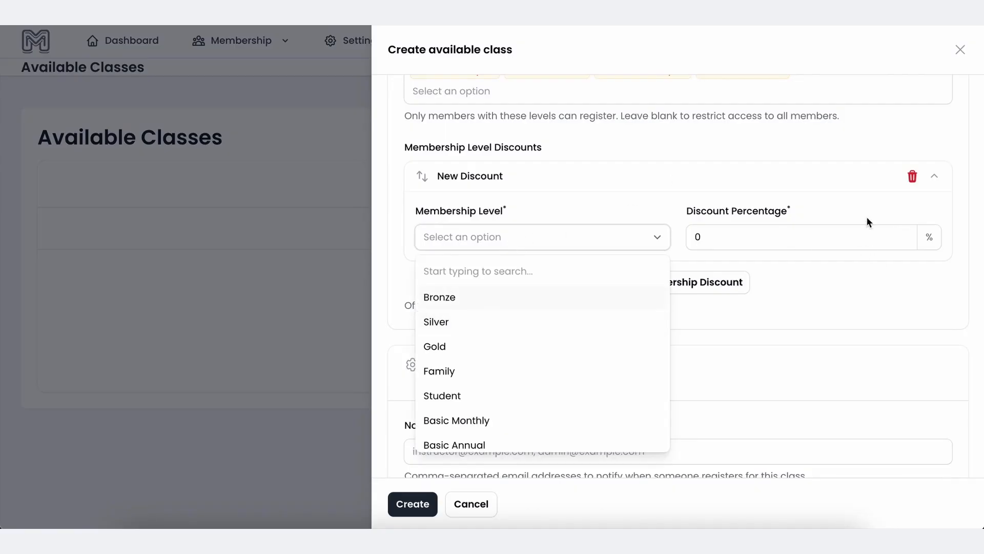
{"action": "left_click", "coordinate": [911, 175]}
{"action": "left_click", "coordinate": [912, 176]}
Create the Train With Bob class and bring the member portal window alongside.
{"action": "scroll", "coordinate": [747, 264], "scroll_direction": "down", "scroll_amount": 1}
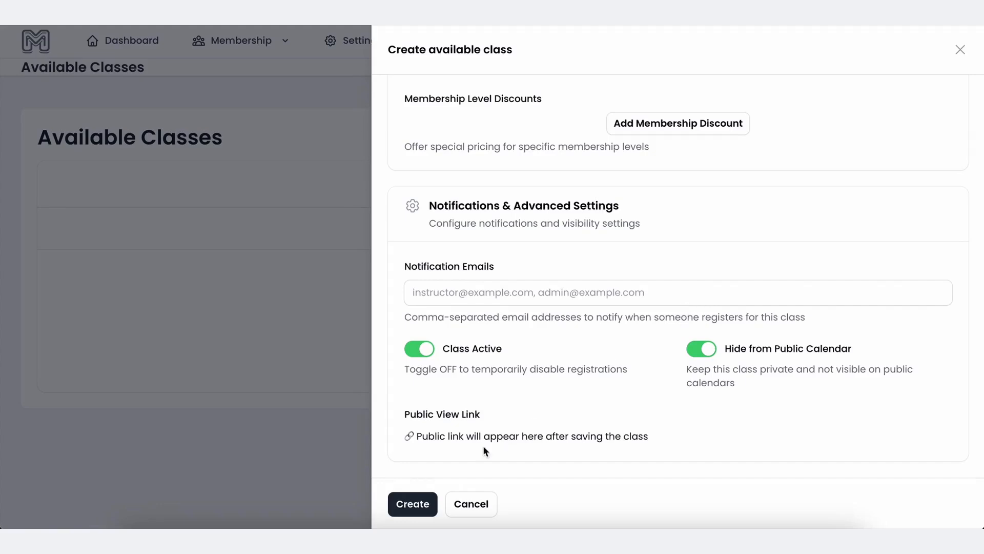
{"action": "left_click", "coordinate": [413, 501]}
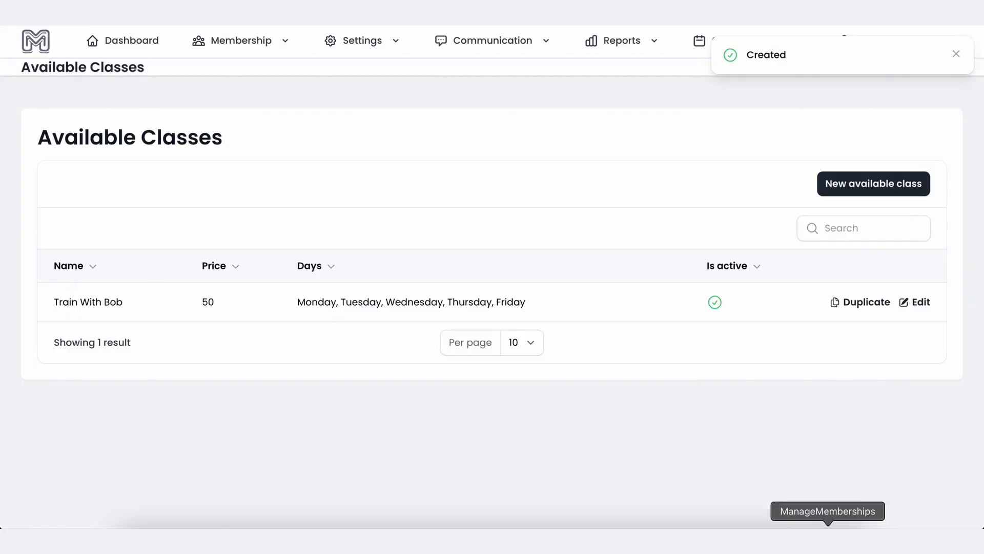
{"action": "left_click", "coordinate": [823, 519]}
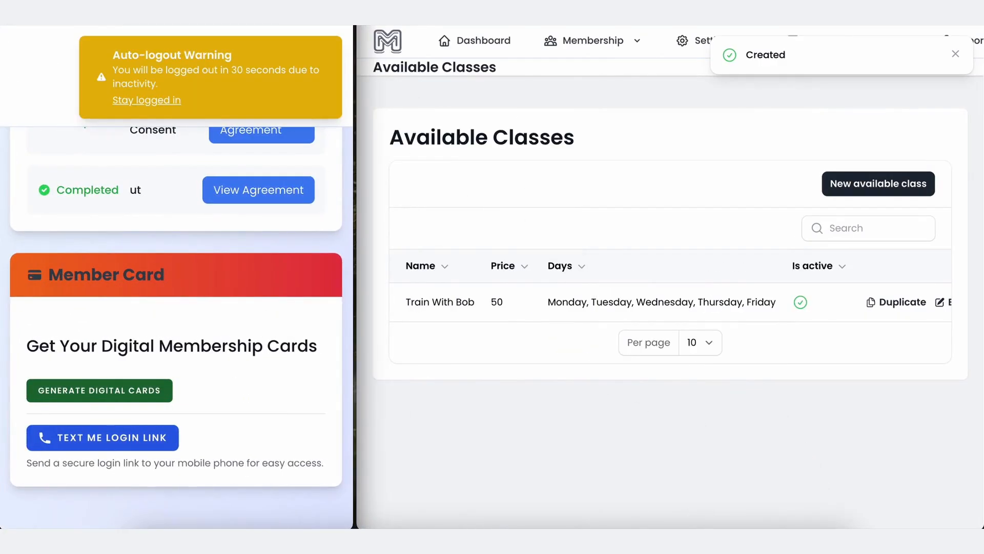
Bring the member portal to full width, stay logged in, and open its event calendar.
{"action": "key", "text": "super+m"}
{"action": "key", "text": "ctrl+alt+Return"}
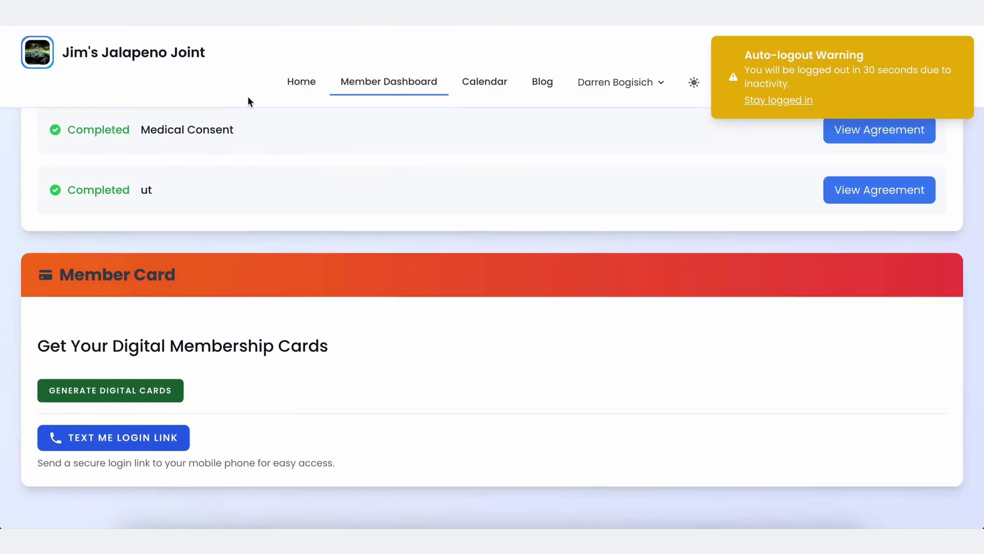
{"action": "left_click", "coordinate": [767, 106]}
{"action": "left_click", "coordinate": [479, 80]}
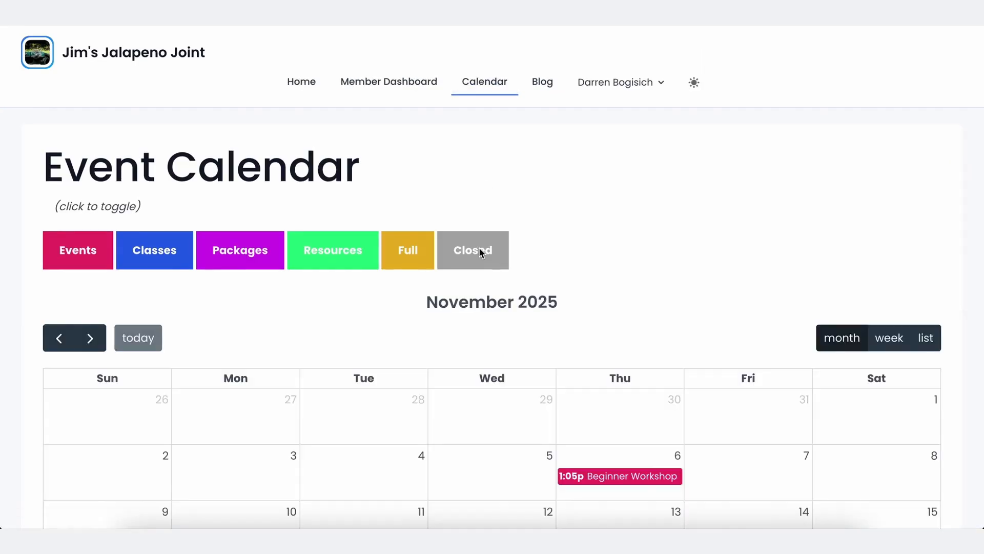
{"action": "scroll", "coordinate": [481, 252], "scroll_direction": "down", "scroll_amount": 5}
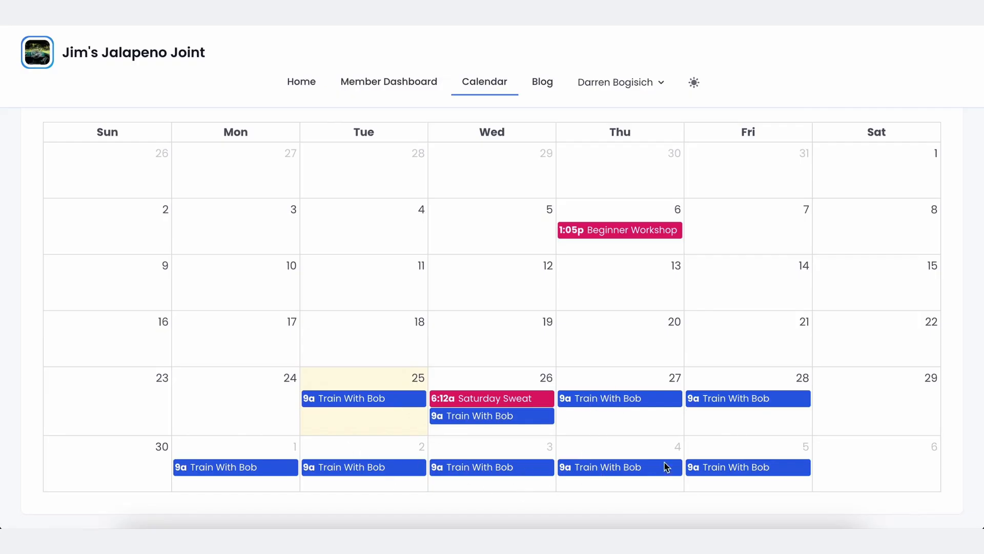
Try booking the Thursday 27 class, then return to the calendar.
{"action": "left_click", "coordinate": [651, 399]}
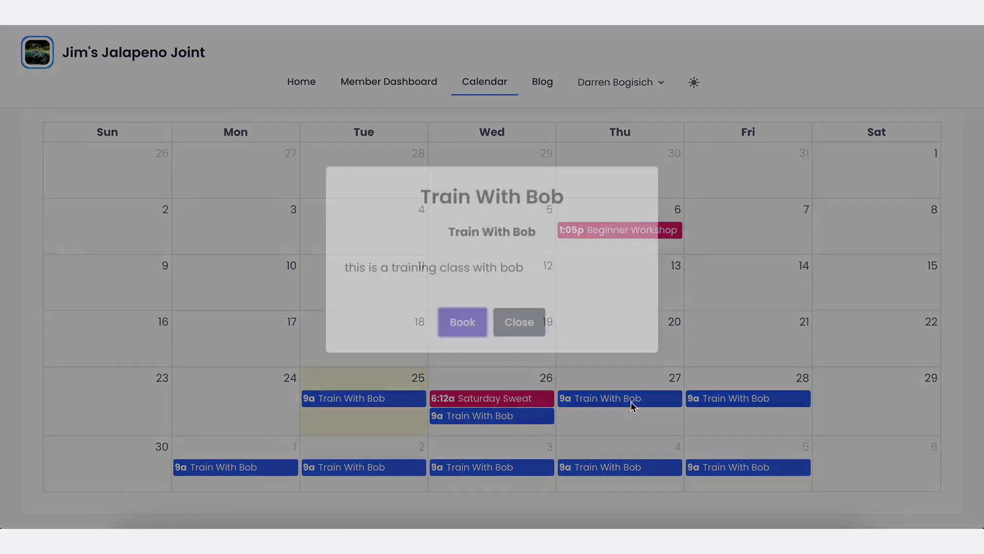
{"action": "left_click", "coordinate": [460, 354]}
{"action": "scroll", "coordinate": [460, 354], "scroll_direction": "down", "scroll_amount": 8}
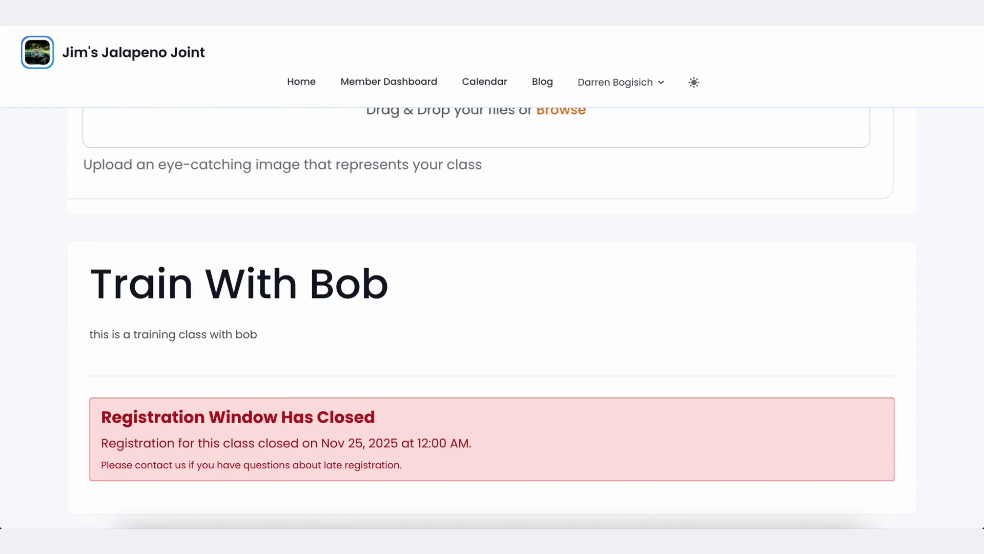
{"action": "key", "text": "alt+Left"}
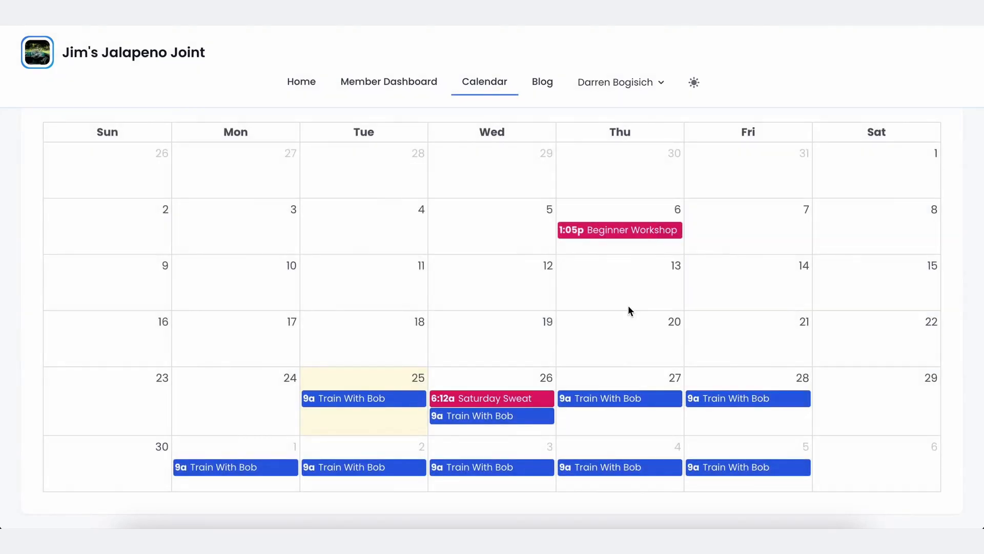
Book the Thursday 4 class in the 4:00 PM – 5:00 PM slot, toggling Bill Card on File.
{"action": "left_click", "coordinate": [642, 470]}
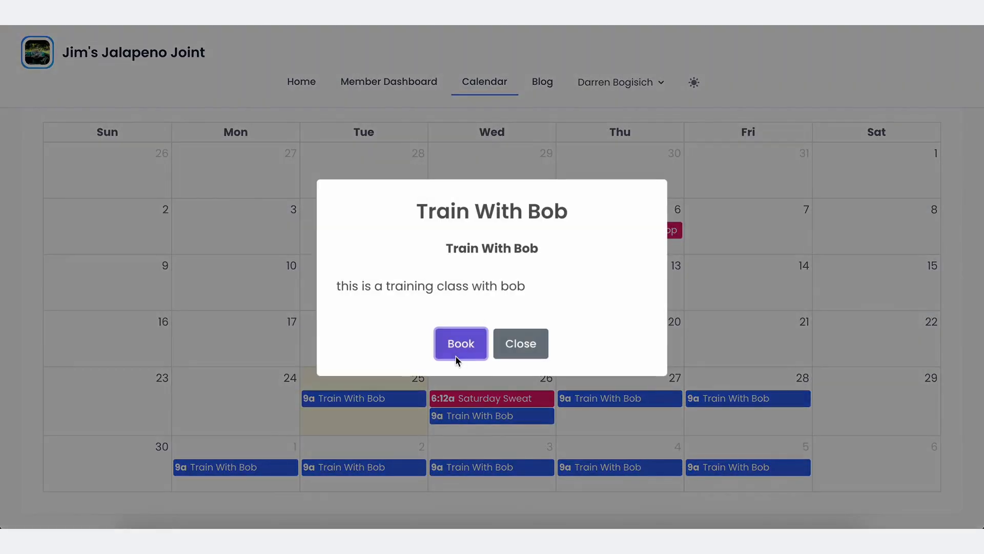
{"action": "left_click", "coordinate": [456, 353]}
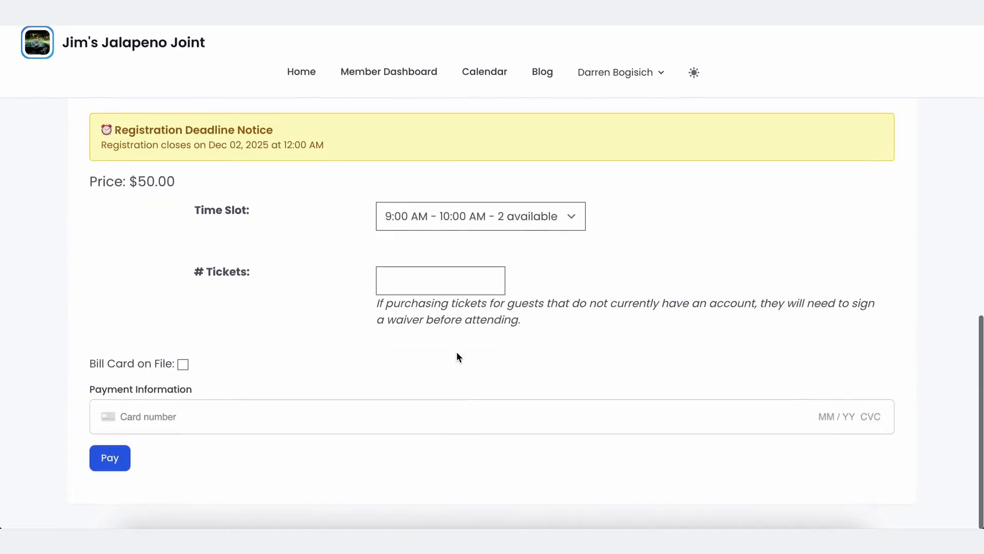
{"action": "left_click", "coordinate": [455, 235]}
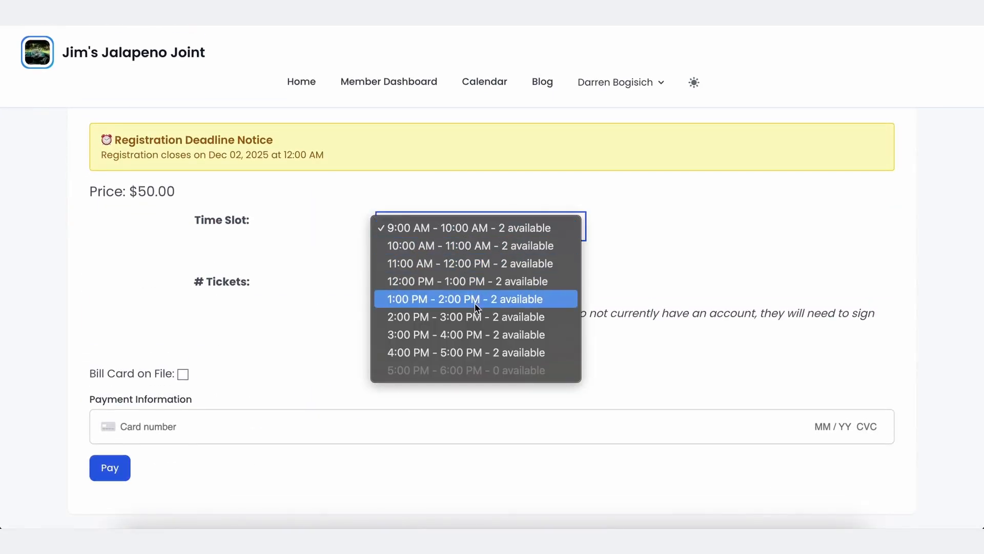
{"action": "left_click", "coordinate": [491, 355]}
{"action": "left_click", "coordinate": [400, 298]}
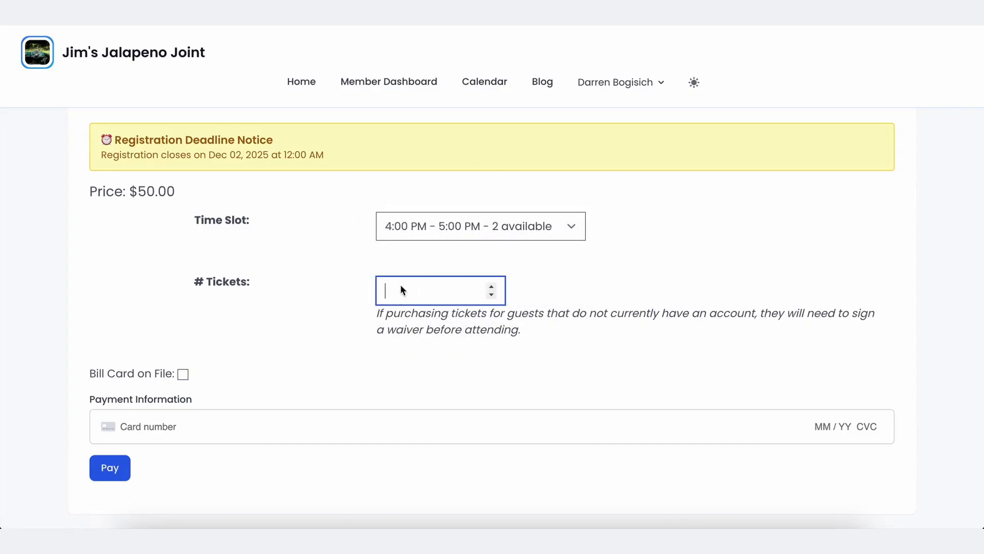
{"action": "scroll", "coordinate": [370, 272], "scroll_direction": "up", "scroll_amount": 10}
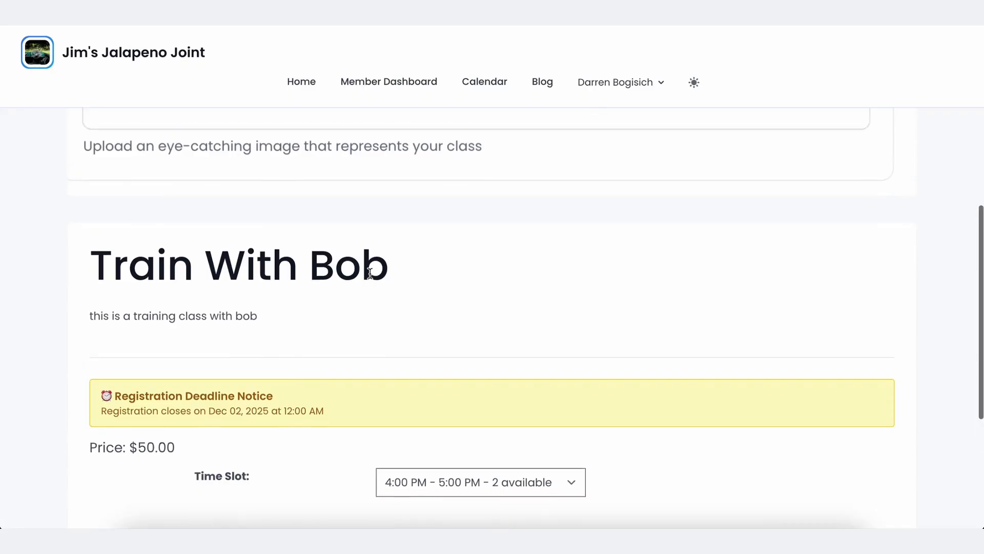
{"action": "scroll", "coordinate": [370, 272], "scroll_direction": "up", "scroll_amount": 3}
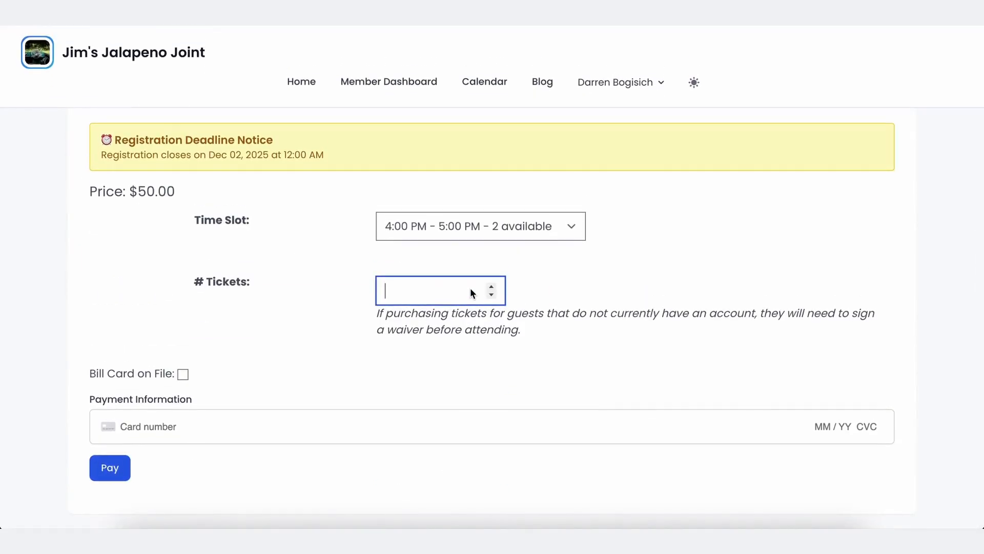
{"action": "left_click", "coordinate": [183, 375]}
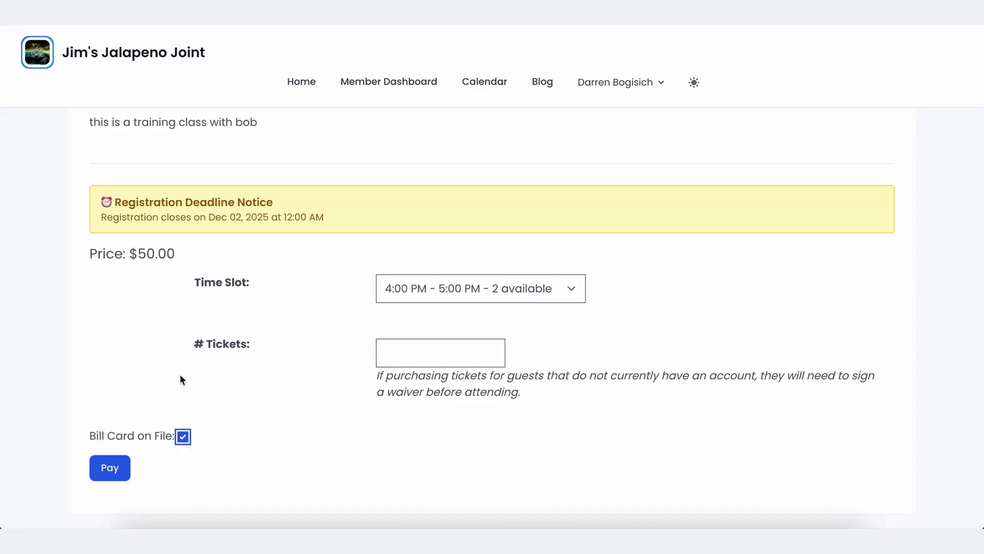
{"action": "left_click", "coordinate": [186, 433]}
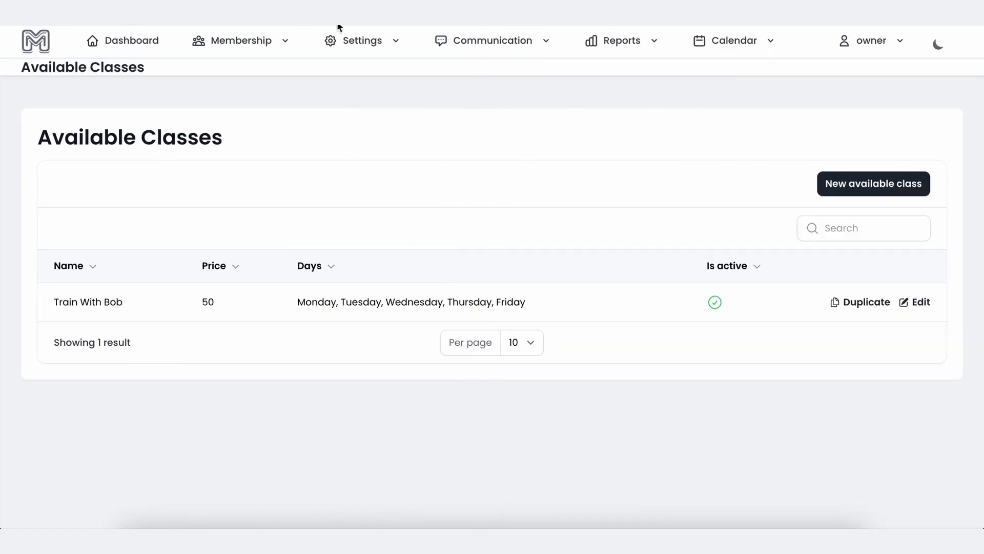
Open the trainer for editing under Settings > Trainer Availability.
{"action": "left_click", "coordinate": [446, 42]}
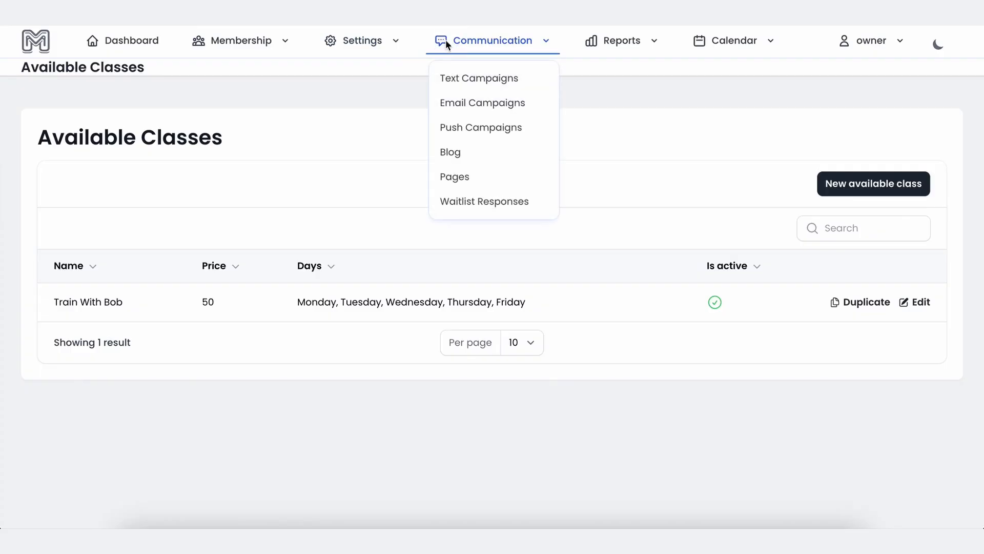
{"action": "left_click", "coordinate": [371, 45]}
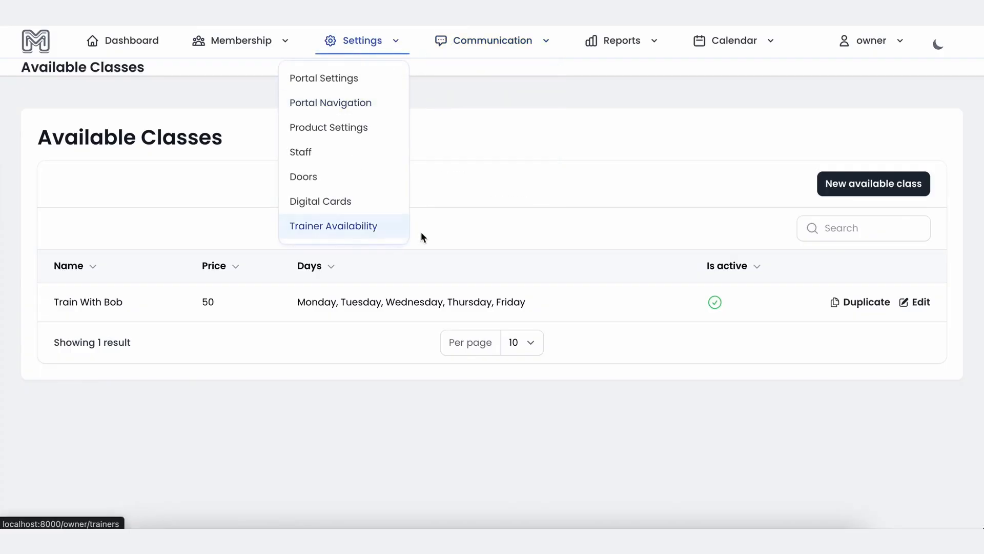
{"action": "left_click", "coordinate": [363, 227]}
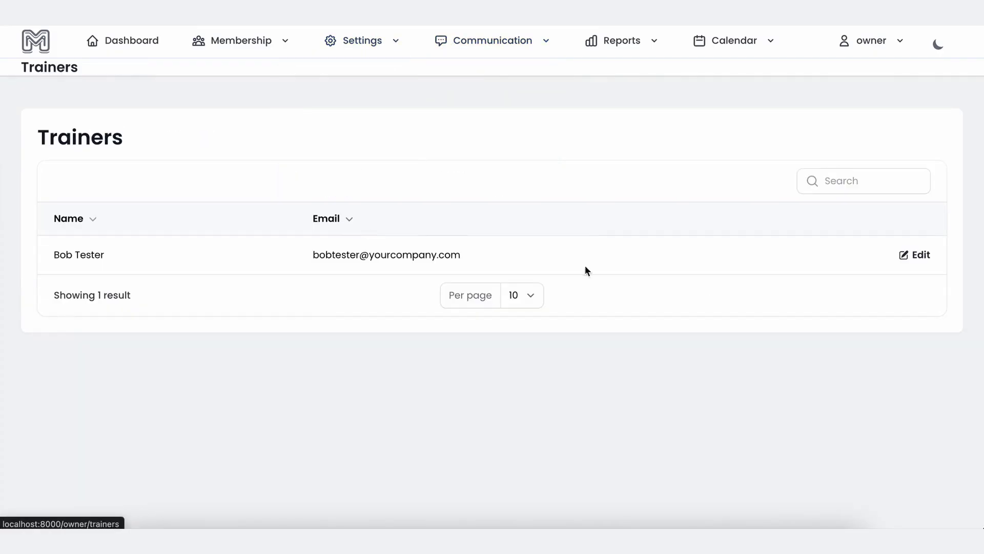
{"action": "left_click", "coordinate": [919, 255]}
Add an all-day unavailability from 11/27/2025 to 12/05/2025 with reason Vacation and save.
{"action": "left_click", "coordinate": [654, 358]}
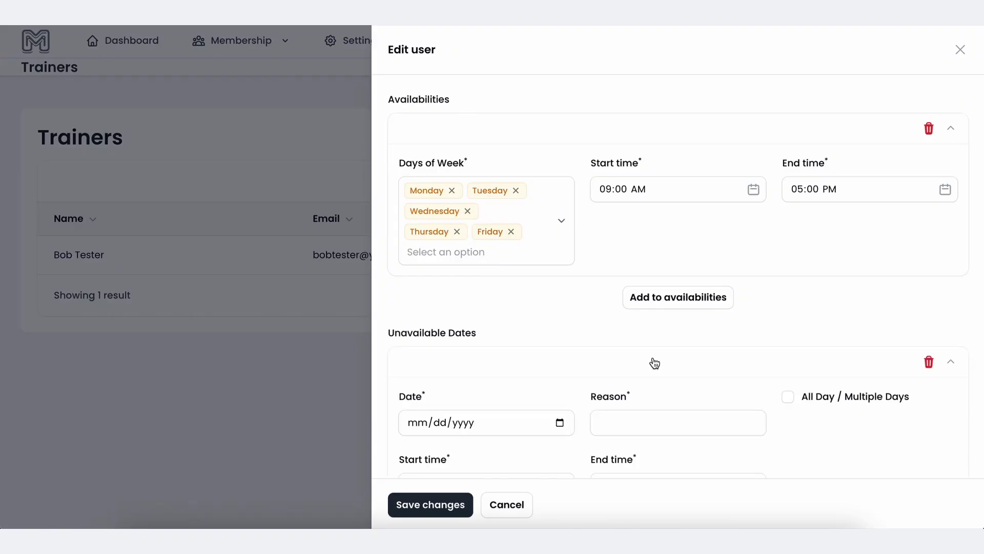
{"action": "scroll", "coordinate": [654, 362], "scroll_direction": "down", "scroll_amount": 3}
{"action": "left_click", "coordinate": [558, 343]}
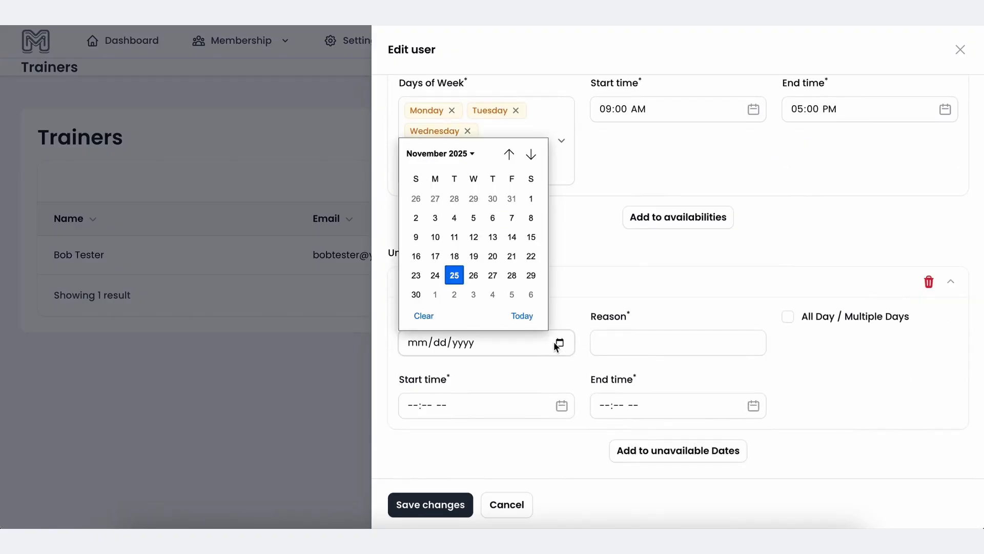
{"action": "left_click", "coordinate": [496, 281]}
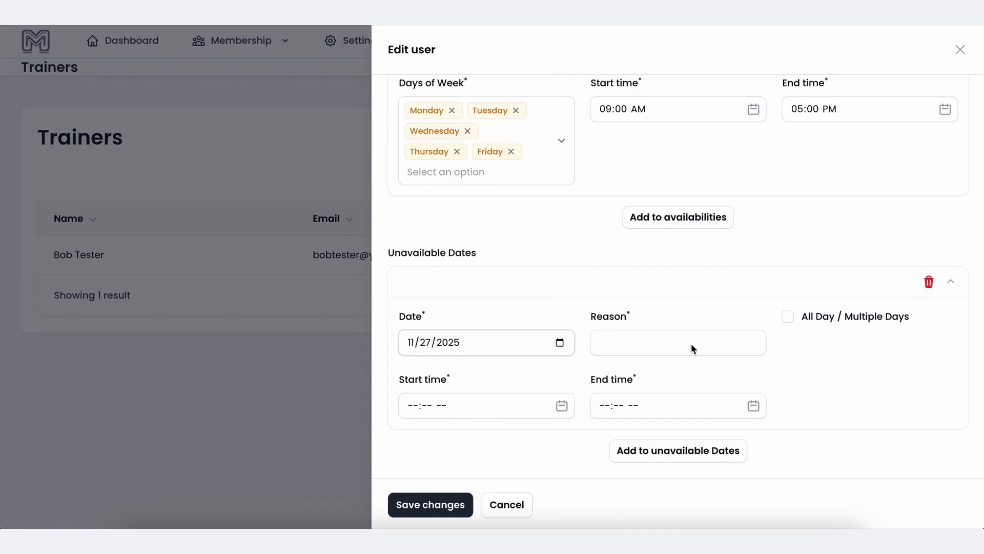
{"action": "left_click", "coordinate": [791, 316]}
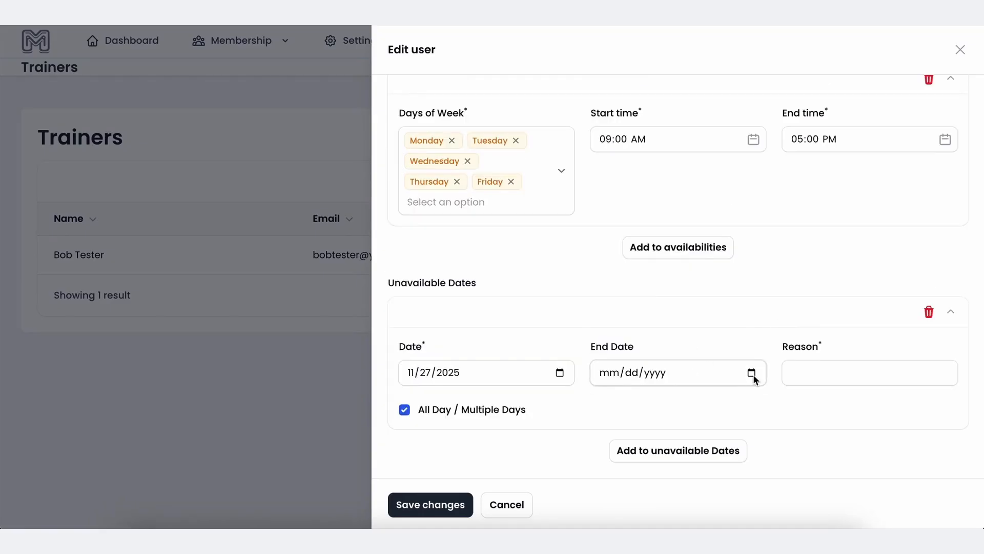
{"action": "left_click", "coordinate": [751, 372]}
{"action": "left_click", "coordinate": [704, 324]}
{"action": "left_click", "coordinate": [815, 374]}
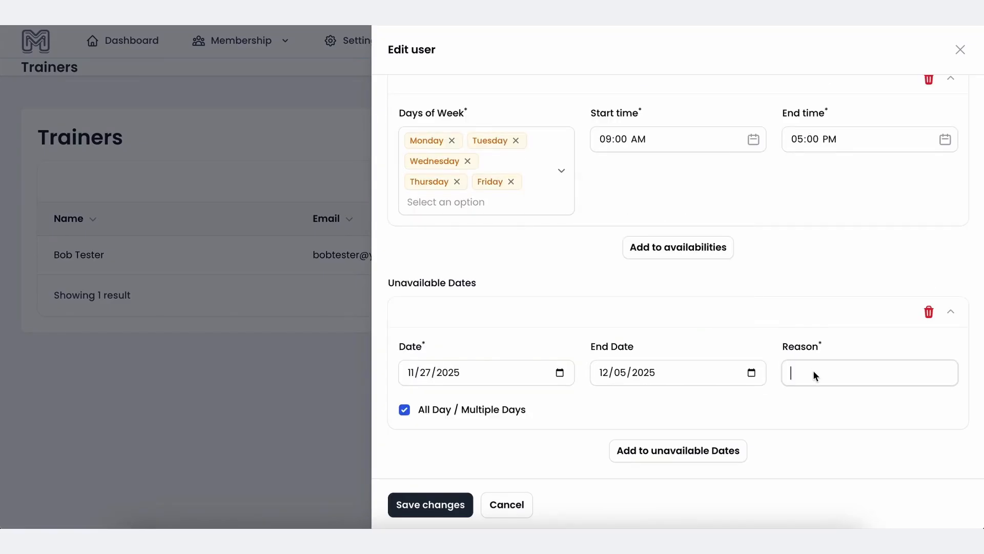
{"action": "type", "text": "Vacation"}
{"action": "left_click", "coordinate": [430, 504]}
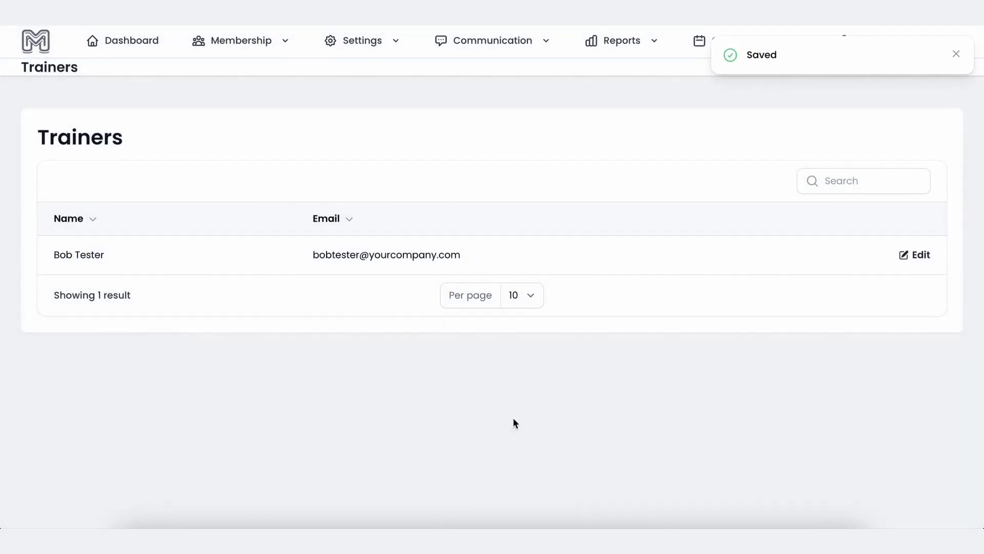
{"action": "left_click", "coordinate": [829, 541]}
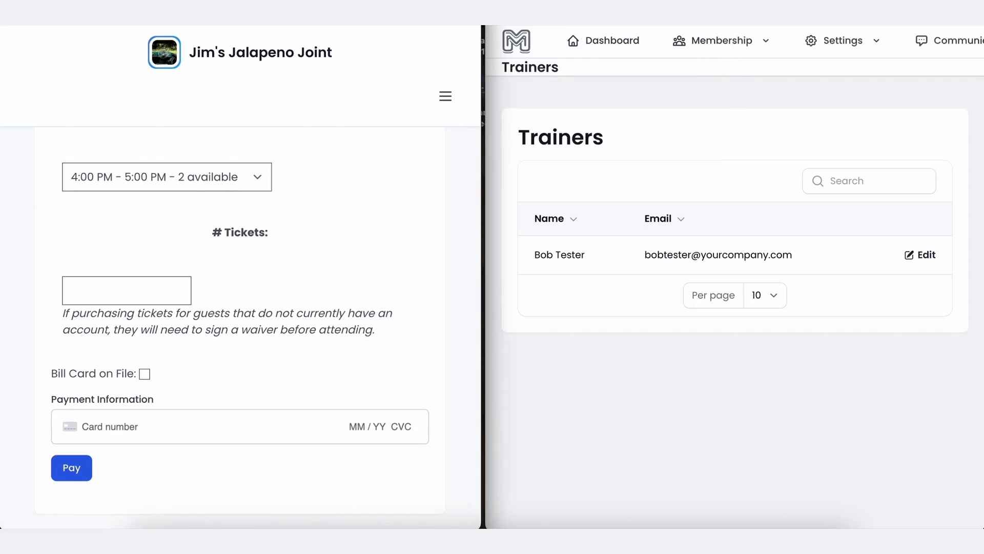
Hide the admin window and show the portal's class calendar.
{"action": "left_click", "coordinate": [511, 16]}
{"action": "scroll", "coordinate": [404, 157], "scroll_direction": "up", "scroll_amount": 3}
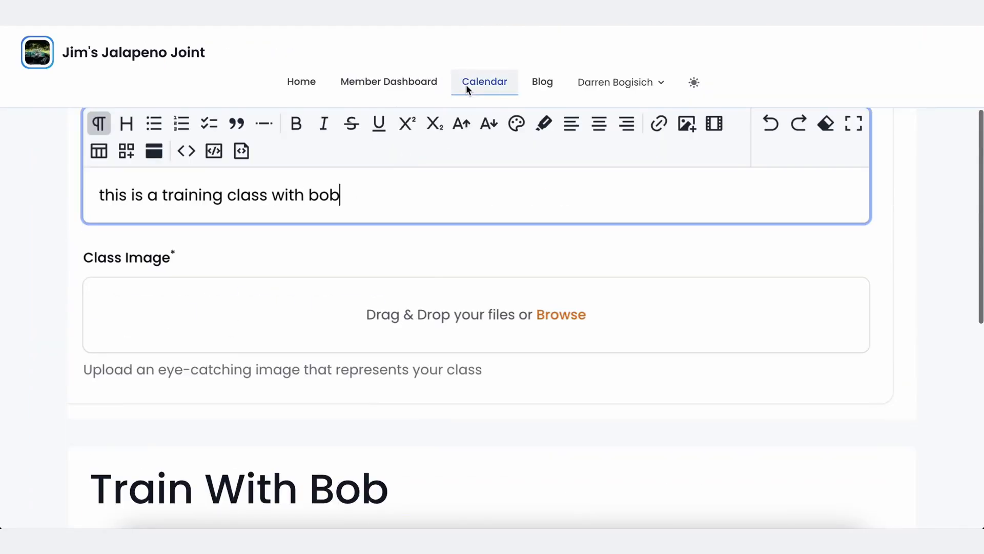
{"action": "left_click", "coordinate": [466, 84]}
{"action": "scroll", "coordinate": [470, 231], "scroll_direction": "down", "scroll_amount": 5}
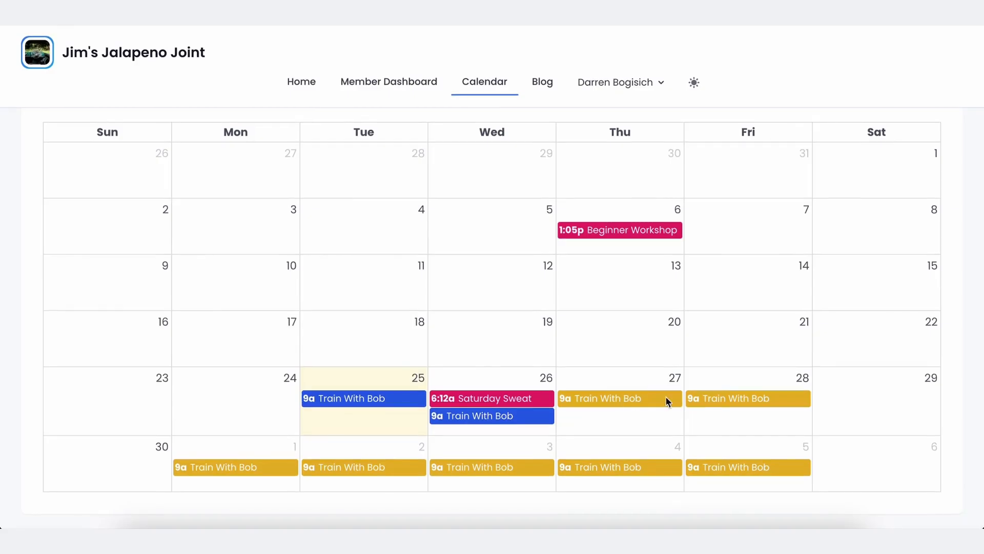
Review the Friday 28 class booking page, its deadline, price and time slot availability.
{"action": "left_click", "coordinate": [734, 401]}
{"action": "left_click", "coordinate": [458, 345]}
{"action": "scroll", "coordinate": [457, 350], "scroll_direction": "down", "scroll_amount": 5}
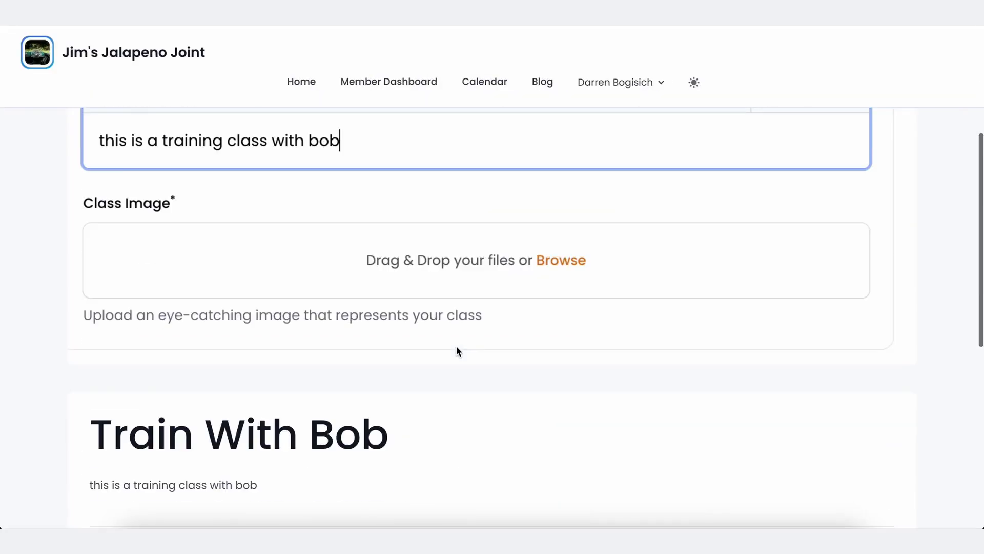
{"action": "scroll", "coordinate": [476, 359], "scroll_direction": "down", "scroll_amount": 7}
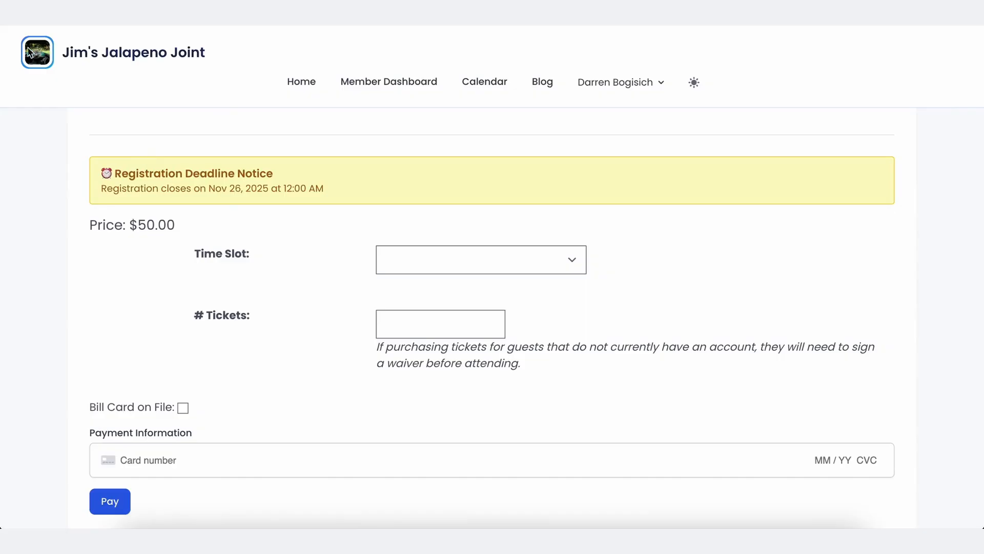
{"action": "scroll", "coordinate": [244, 267], "scroll_direction": "down", "scroll_amount": 2}
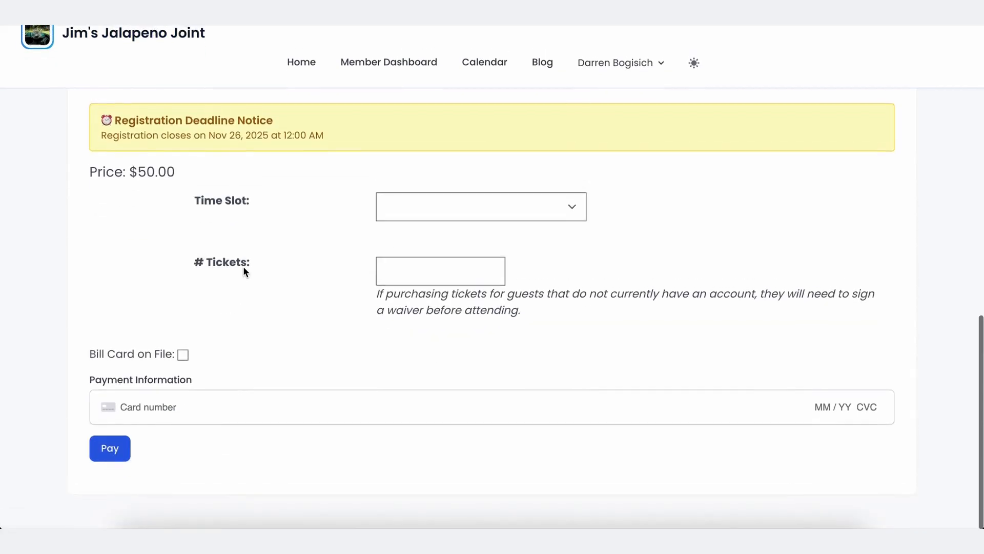
{"action": "left_click_drag", "start_coordinate": [275, 166], "coordinate": [332, 265]}
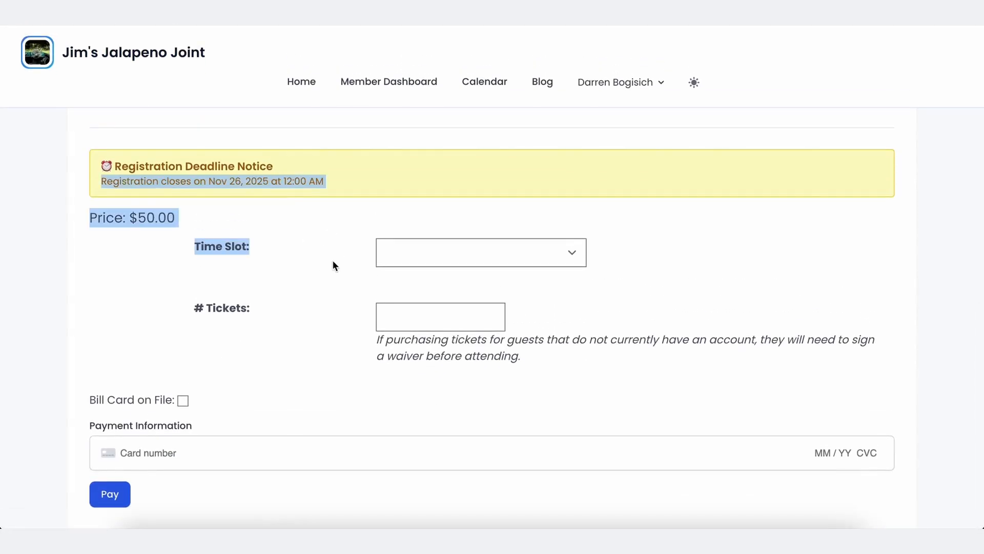
{"action": "left_click", "coordinate": [309, 191]}
{"action": "scroll", "coordinate": [309, 191], "scroll_direction": "up", "scroll_amount": 4}
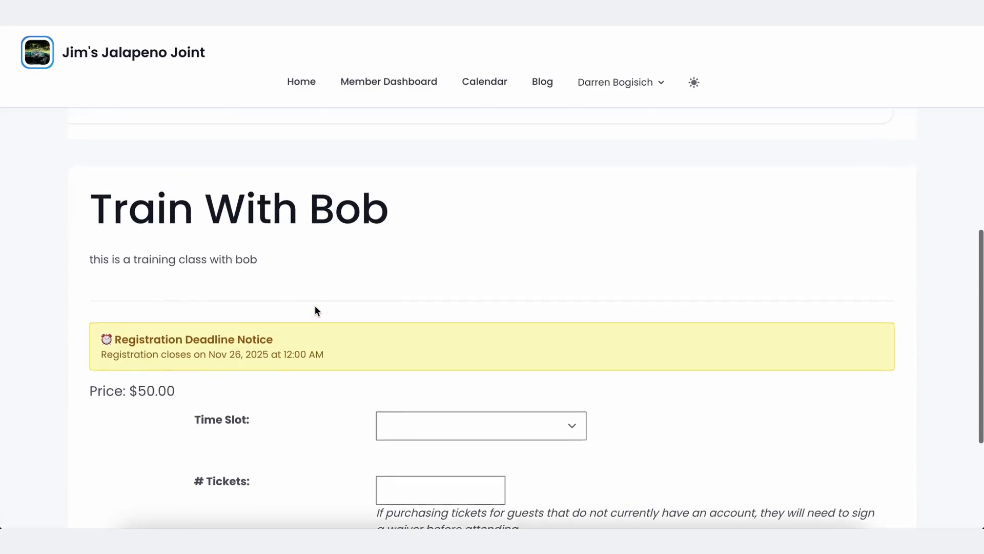
{"action": "scroll", "coordinate": [314, 307], "scroll_direction": "up", "scroll_amount": 4}
{"action": "scroll", "coordinate": [315, 310], "scroll_direction": "down", "scroll_amount": 5}
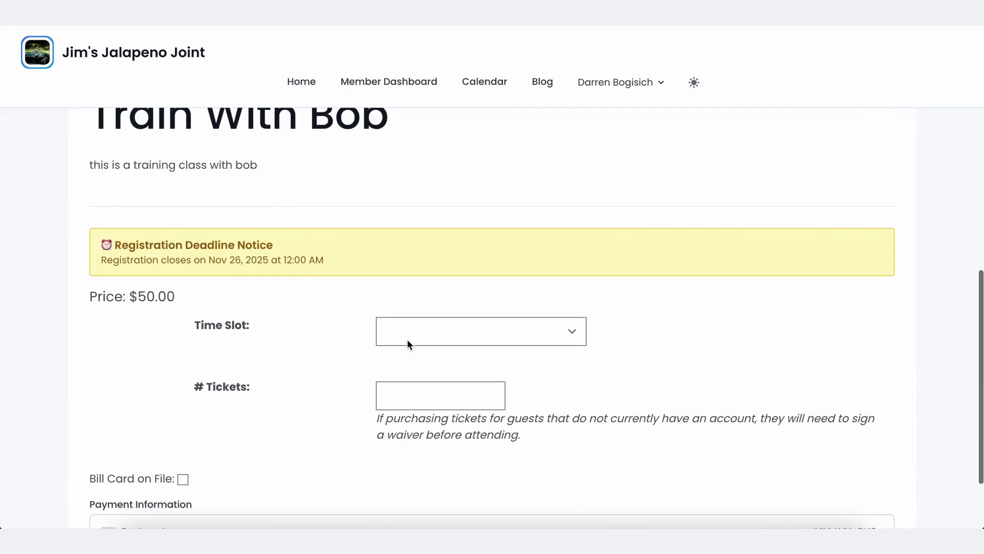
{"action": "left_click", "coordinate": [408, 340]}
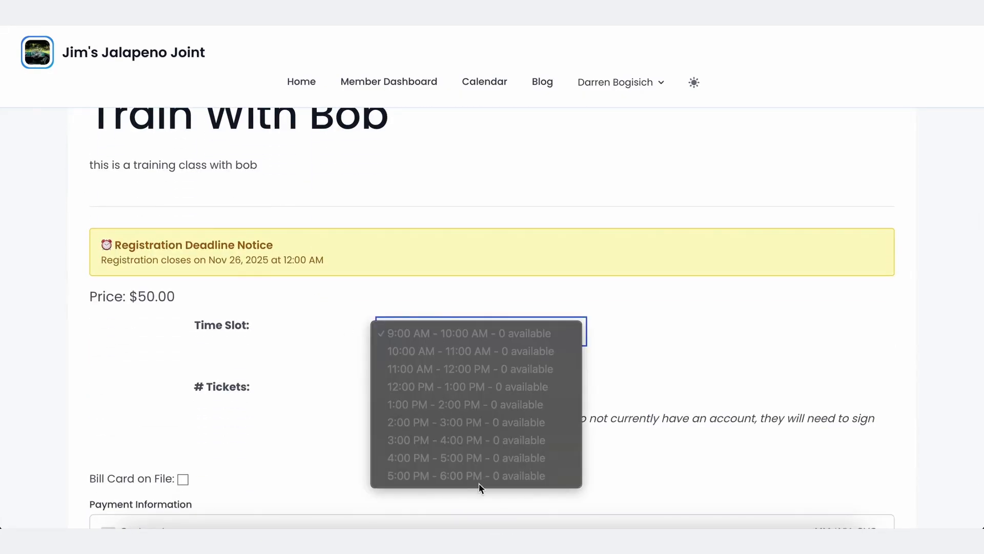
{"action": "left_click", "coordinate": [292, 385]}
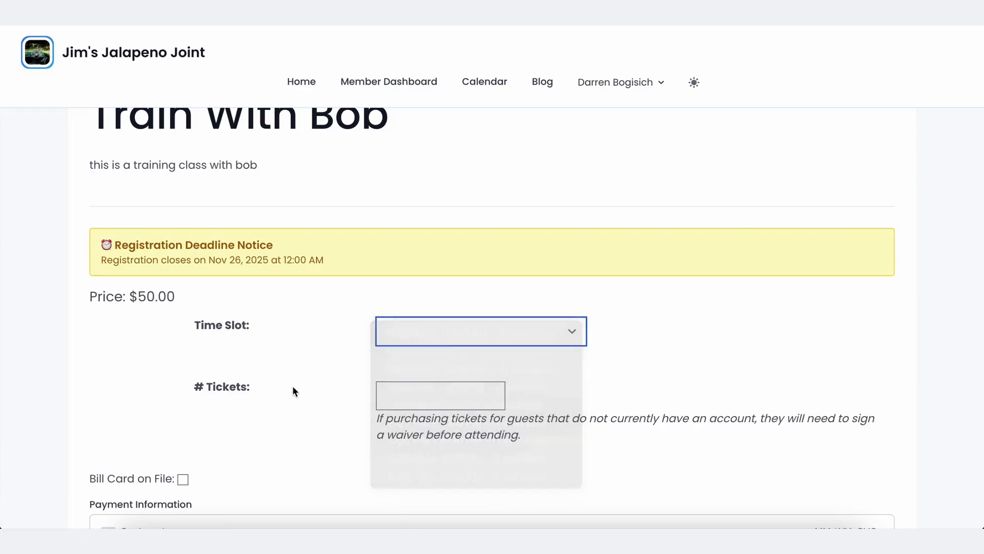
{"action": "left_click", "coordinate": [461, 344]}
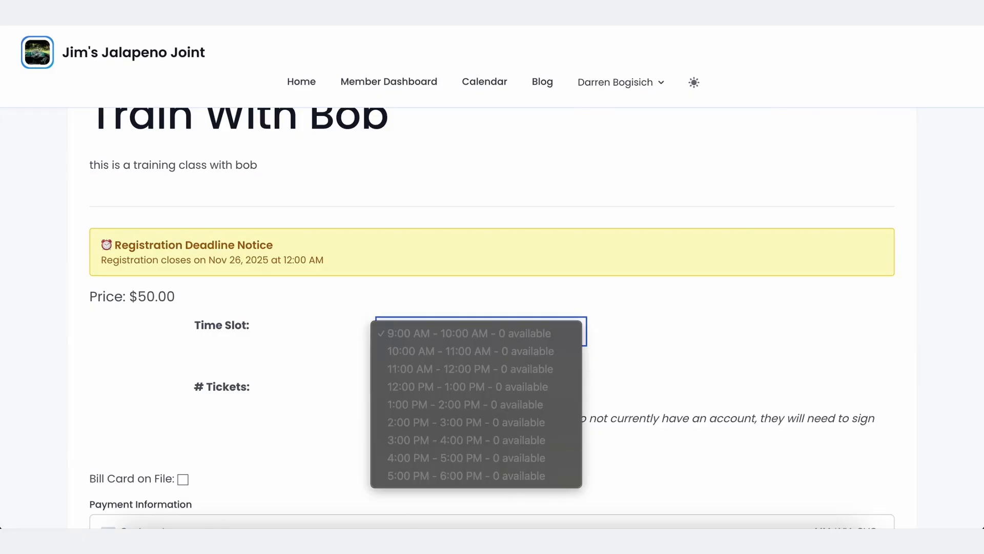
{"action": "key", "text": "Escape"}
{"action": "key", "text": "alt+Left"}
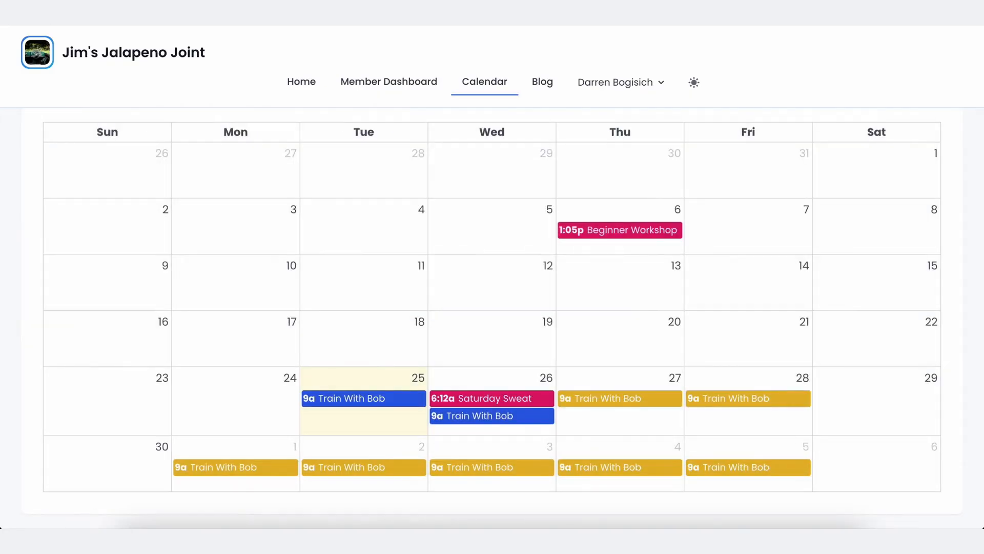
Advance to December 2025 and open the Dec 8 booking, keeping the 9:00 AM slot.
{"action": "scroll", "coordinate": [476, 277], "scroll_direction": "up", "scroll_amount": 5}
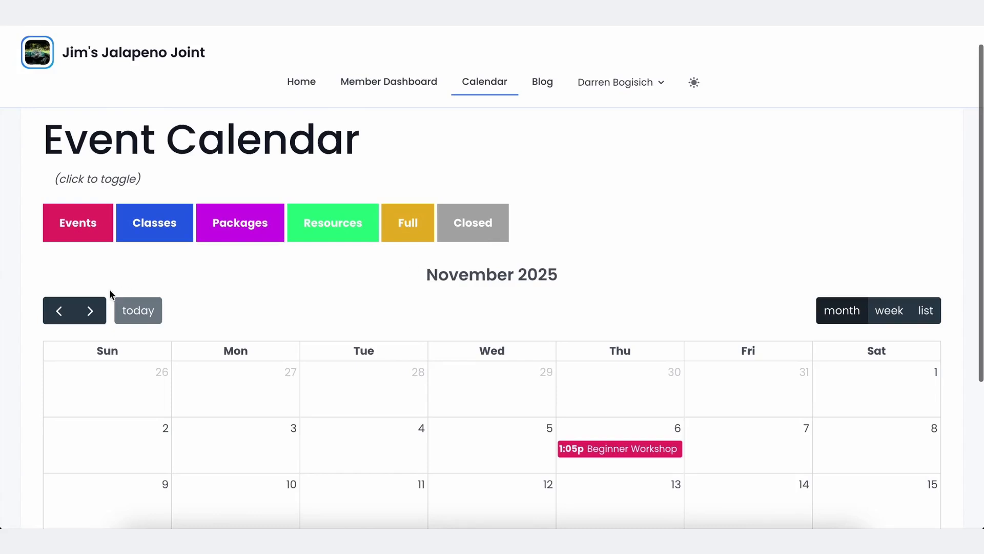
{"action": "left_click", "coordinate": [90, 311]}
{"action": "scroll", "coordinate": [472, 369], "scroll_direction": "down", "scroll_amount": 2}
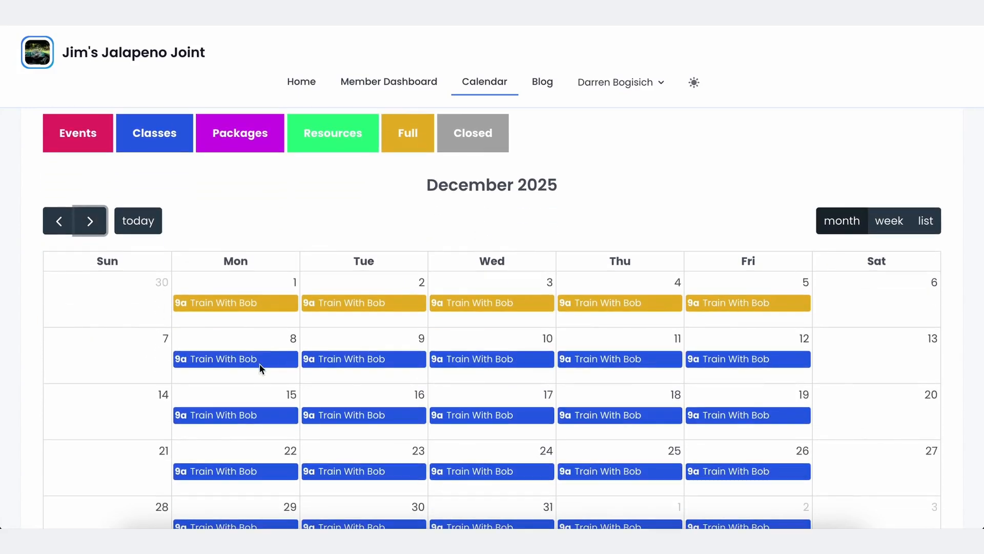
{"action": "left_click", "coordinate": [248, 361]}
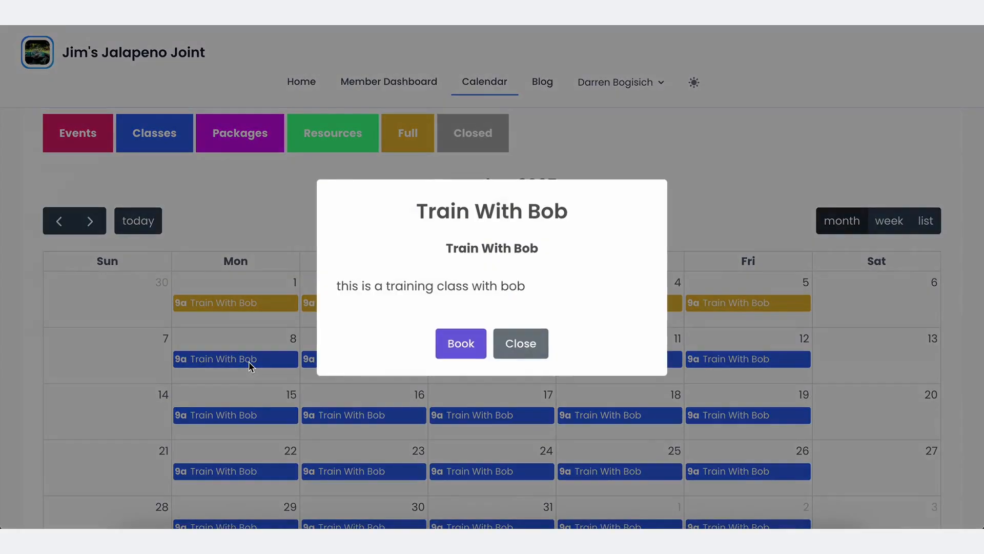
{"action": "left_click", "coordinate": [471, 349]}
{"action": "scroll", "coordinate": [472, 350], "scroll_direction": "down", "scroll_amount": 10}
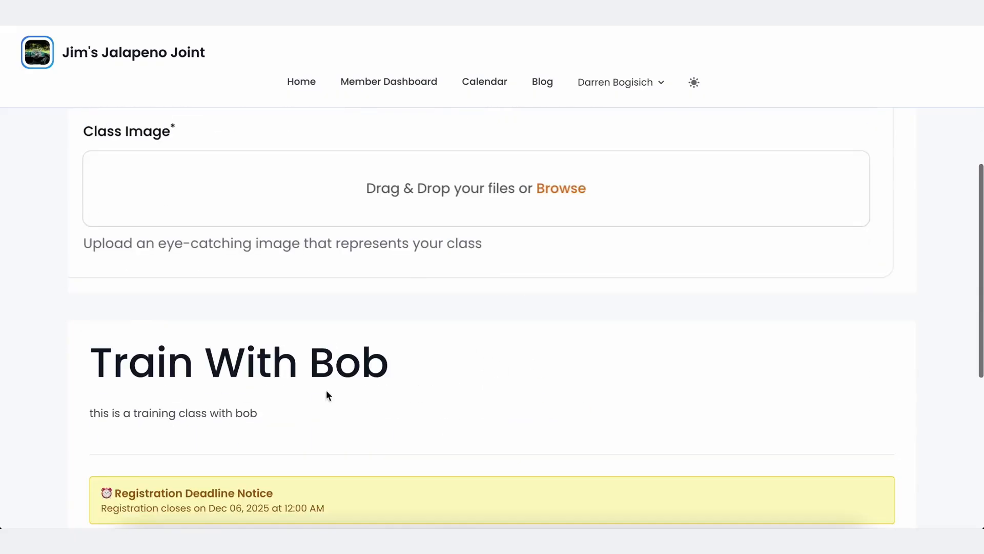
{"action": "left_click", "coordinate": [477, 330]}
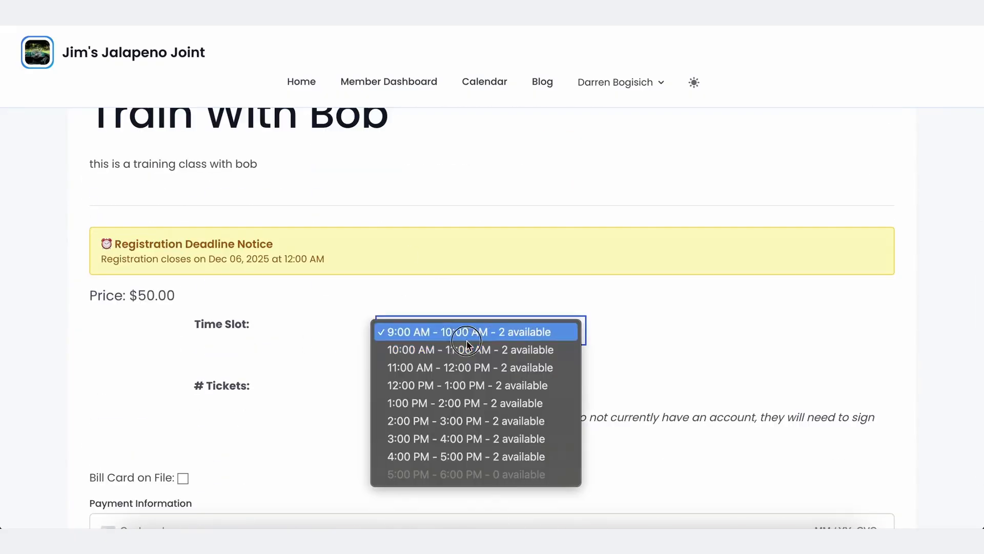
{"action": "left_click", "coordinate": [350, 340]}
{"action": "scroll", "coordinate": [350, 340], "scroll_direction": "up", "scroll_amount": 5}
{"action": "scroll", "coordinate": [351, 346], "scroll_direction": "up", "scroll_amount": 3}
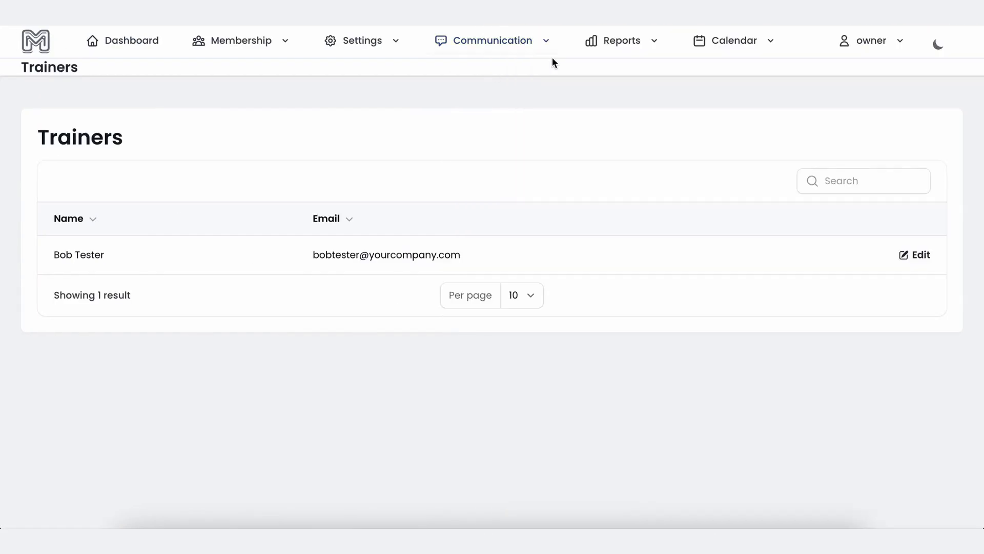
Open the Class Registrations report and select Train With Bob, finding no timeslots listed.
{"action": "left_click", "coordinate": [621, 42]}
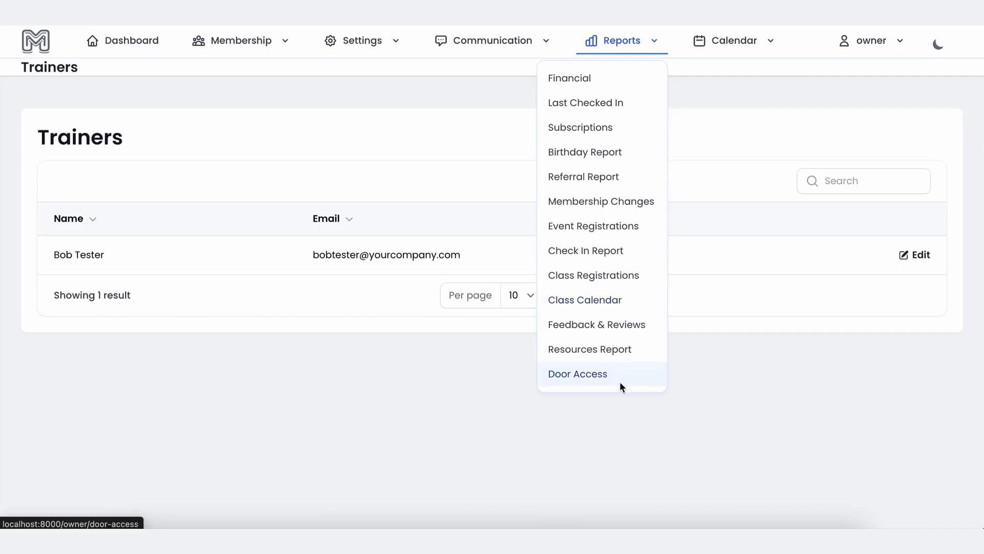
{"action": "left_click", "coordinate": [613, 270]}
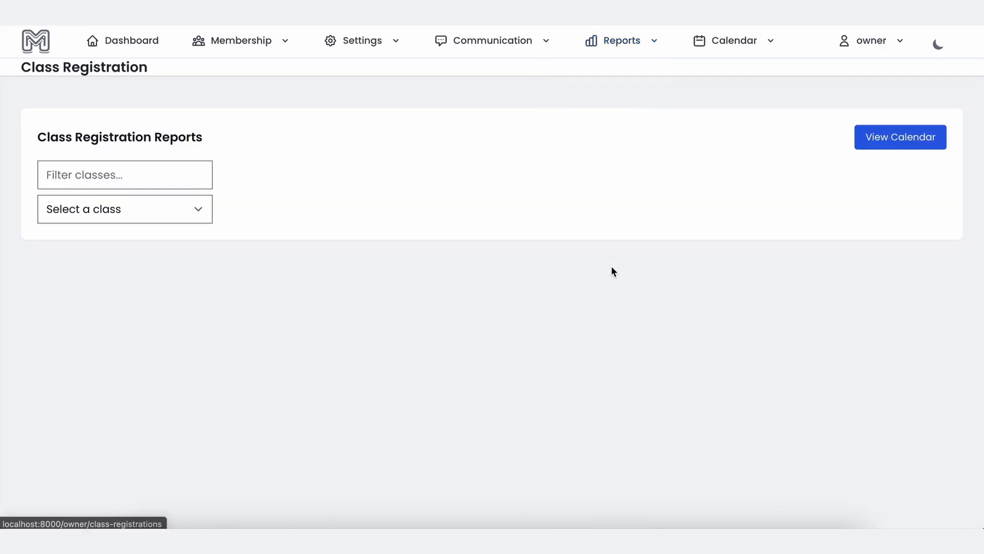
{"action": "left_click", "coordinate": [172, 209]}
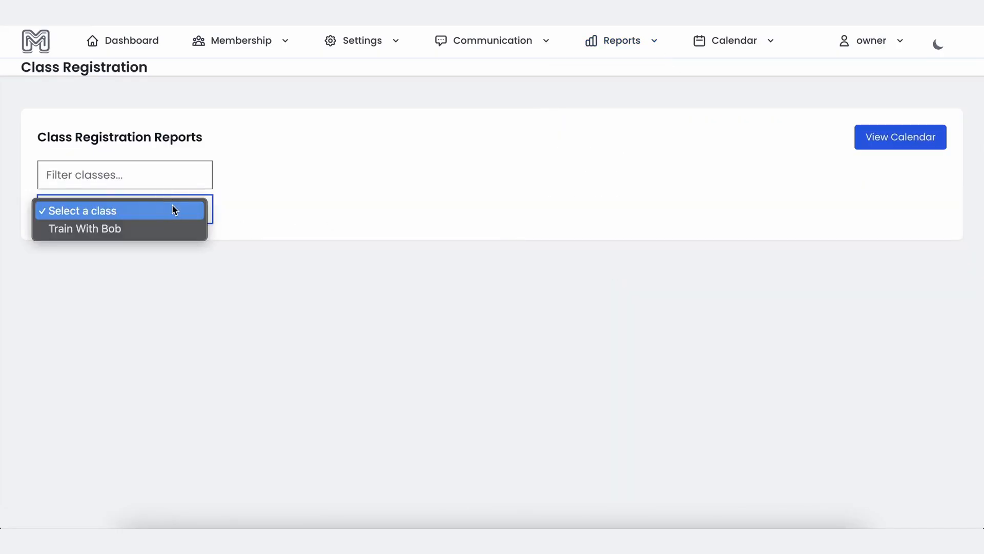
{"action": "left_click", "coordinate": [160, 230]}
{"action": "scroll", "coordinate": [324, 287], "scroll_direction": "down", "scroll_amount": 1}
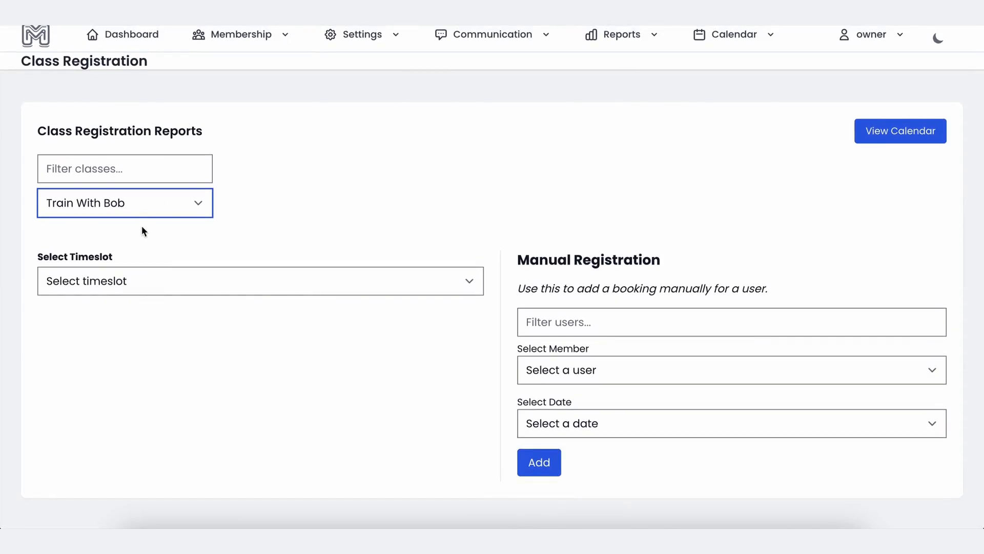
{"action": "left_click", "coordinate": [372, 288]}
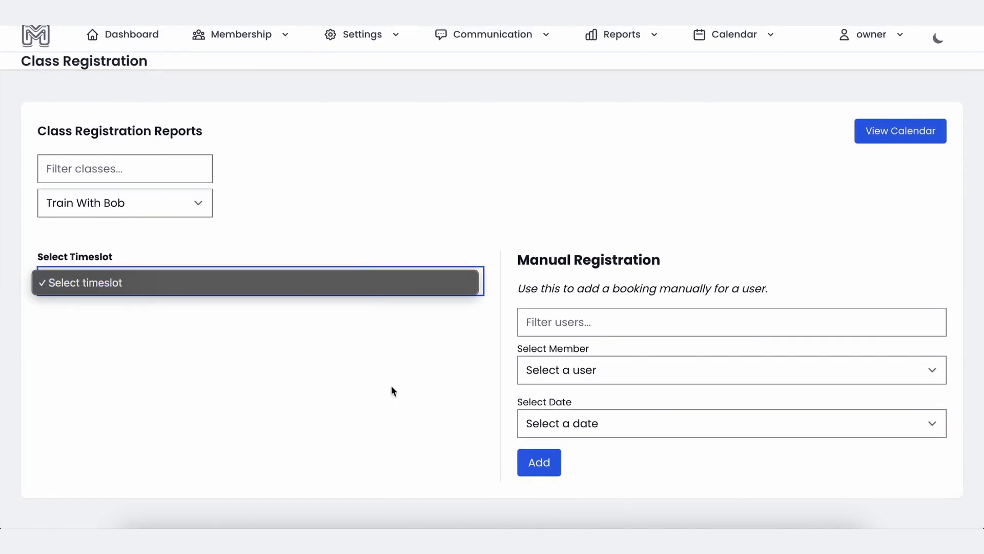
{"action": "left_click", "coordinate": [45, 257]}
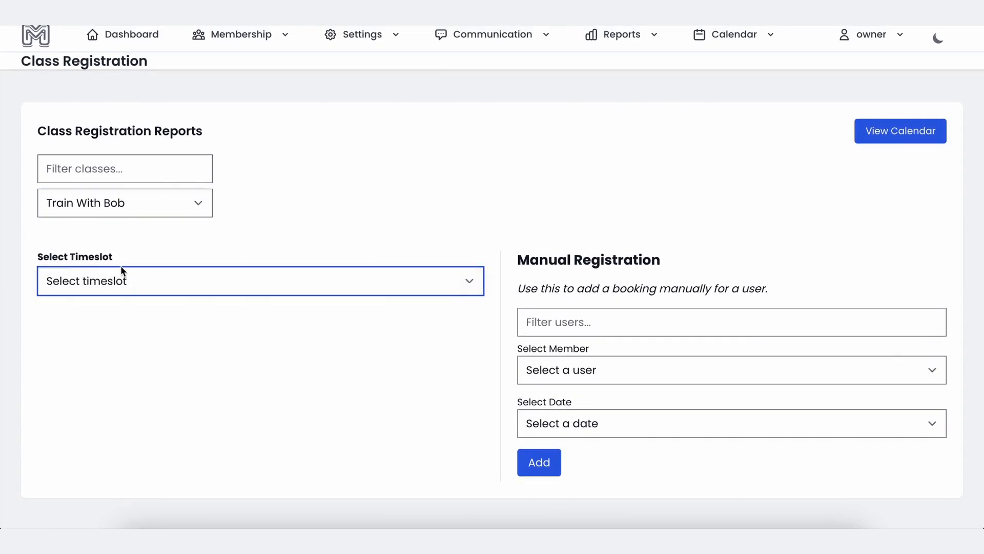
{"action": "left_click", "coordinate": [124, 289]}
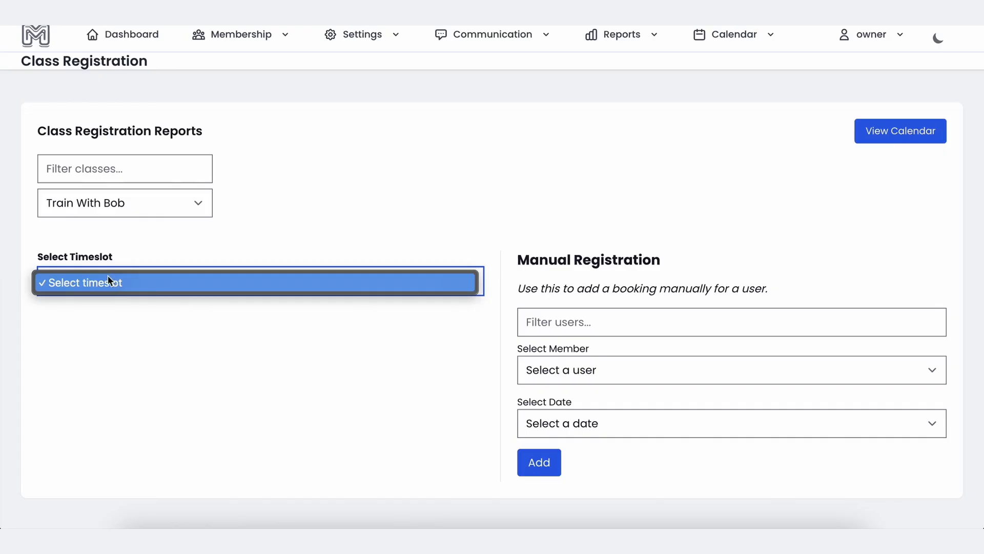
{"action": "left_click", "coordinate": [578, 370]}
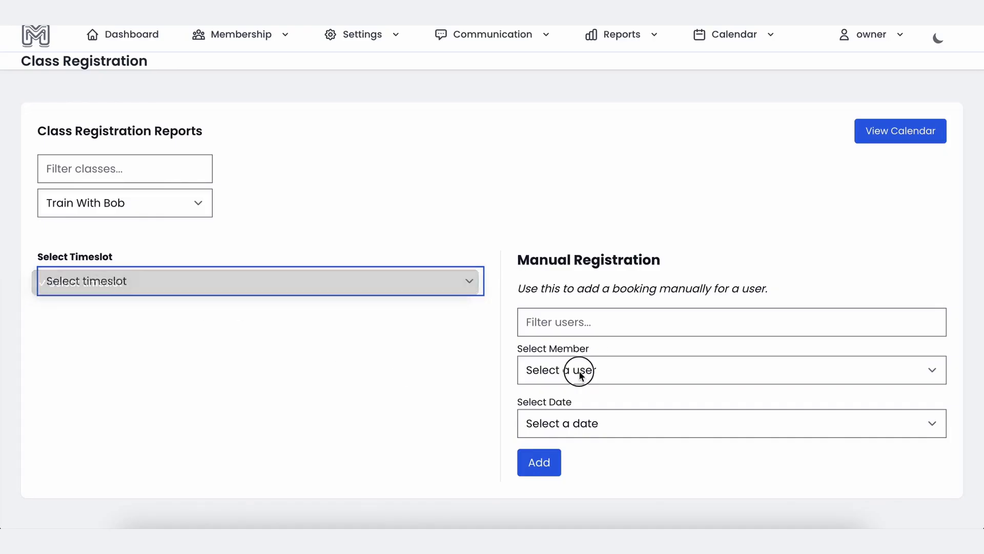
Register a member for Dec 08, 2025, 10:00 AM - 11:00 AM and submit the booking.
{"action": "left_click", "coordinate": [570, 369]}
{"action": "mouse_move", "coordinate": [589, 522]}
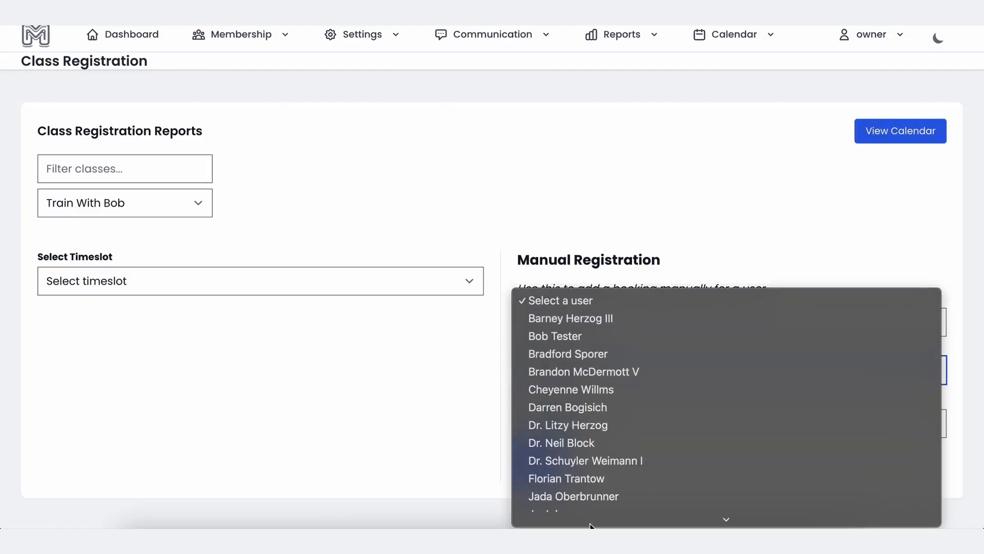
{"action": "left_click", "coordinate": [583, 376]}
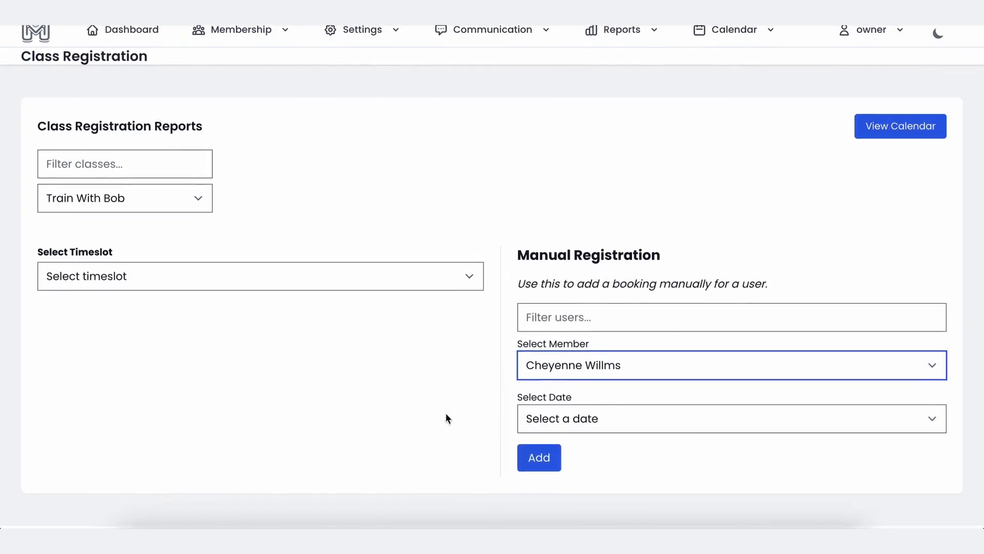
{"action": "left_click", "coordinate": [598, 423]}
{"action": "scroll", "coordinate": [601, 473], "scroll_direction": "down", "scroll_amount": 3}
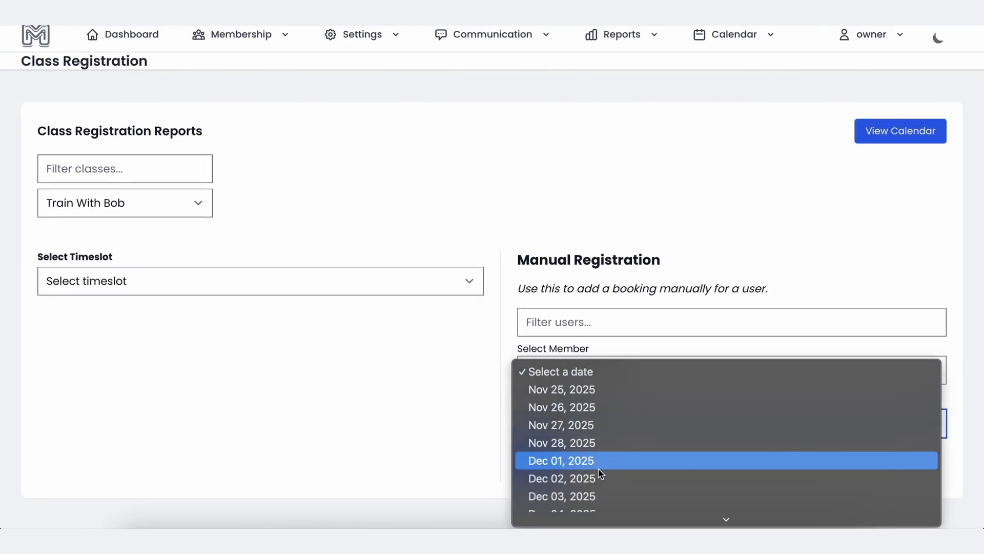
{"action": "scroll", "coordinate": [601, 473], "scroll_direction": "down", "scroll_amount": 5}
{"action": "left_click", "coordinate": [598, 460]}
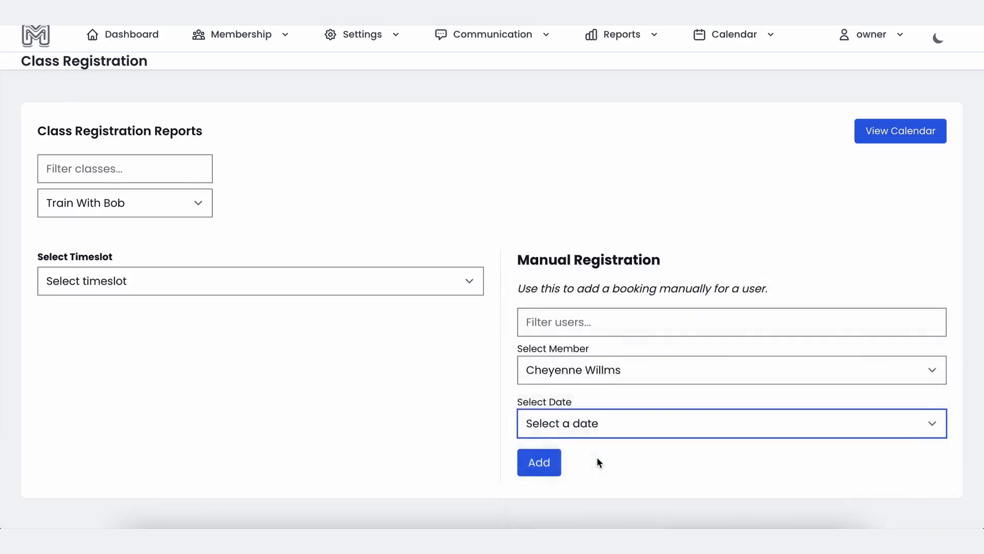
{"action": "scroll", "coordinate": [598, 456], "scroll_direction": "down", "scroll_amount": 1}
{"action": "left_click", "coordinate": [594, 461]}
{"action": "scroll", "coordinate": [593, 465], "scroll_direction": "down", "scroll_amount": 3}
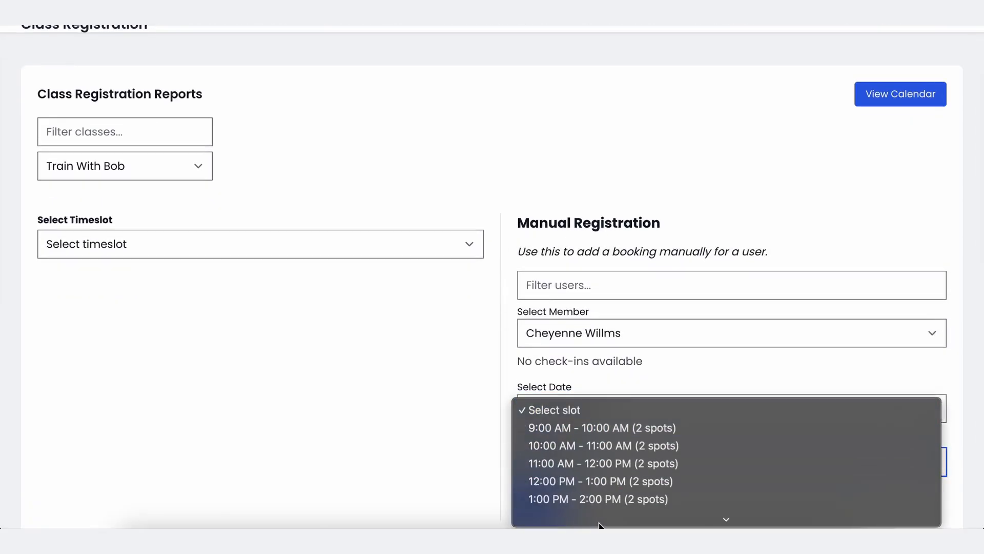
{"action": "left_click", "coordinate": [564, 391]}
{"action": "scroll", "coordinate": [422, 415], "scroll_direction": "down", "scroll_amount": 1}
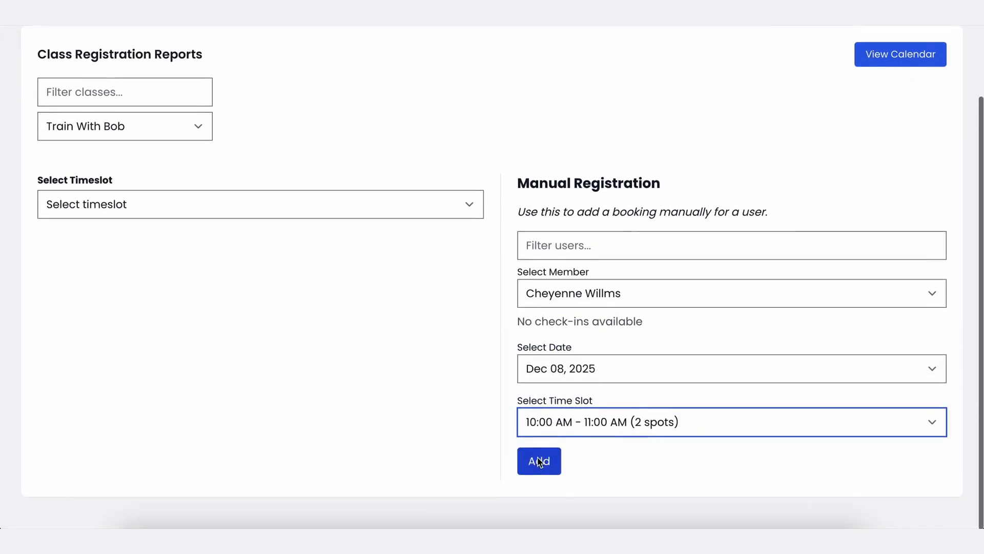
{"action": "left_click", "coordinate": [536, 461]}
Reselect Train With Bob in the report, recovering from a server error by reloading the page.
{"action": "scroll", "coordinate": [369, 387], "scroll_direction": "down", "scroll_amount": 3}
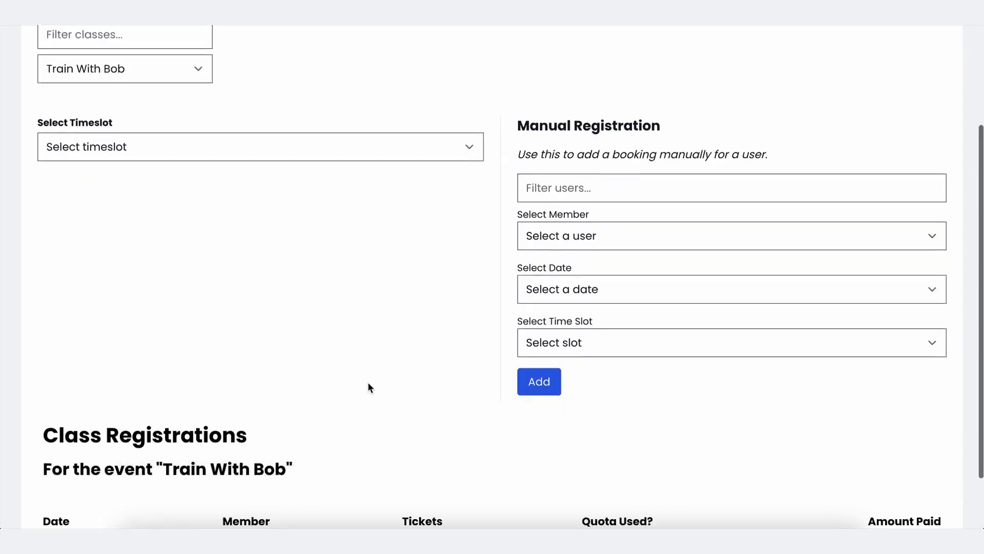
{"action": "scroll", "coordinate": [332, 451], "scroll_direction": "up", "scroll_amount": 2}
{"action": "scroll", "coordinate": [332, 452], "scroll_direction": "up", "scroll_amount": 2}
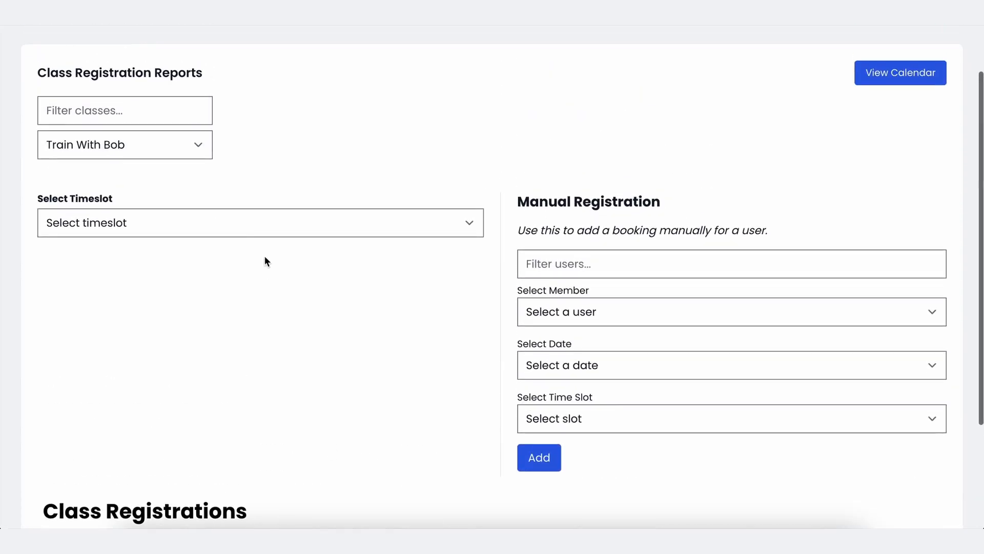
{"action": "left_click", "coordinate": [236, 216]}
{"action": "left_click", "coordinate": [235, 217]}
{"action": "left_click", "coordinate": [170, 147]}
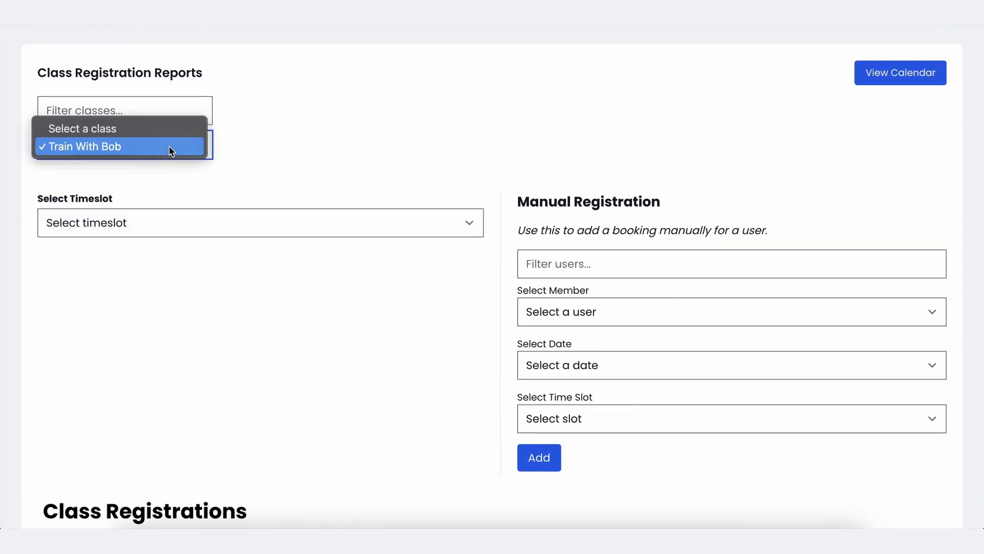
{"action": "left_click", "coordinate": [145, 128]}
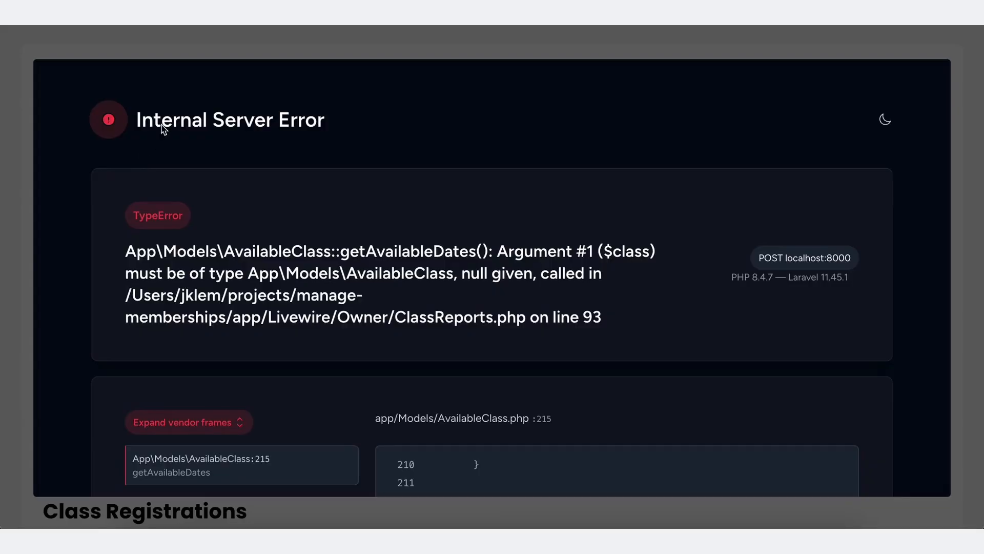
{"action": "left_click", "coordinate": [316, 42]}
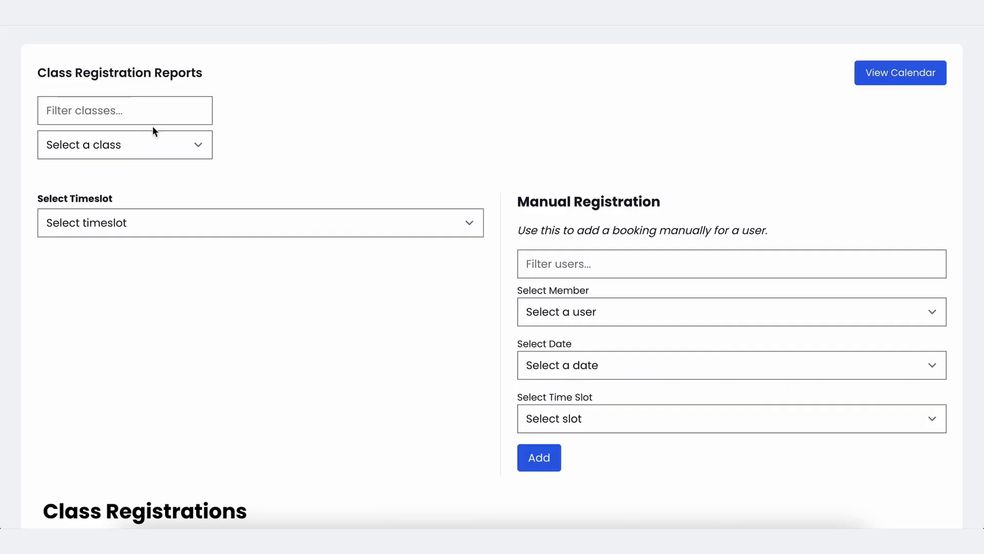
{"action": "left_click", "coordinate": [148, 144]}
{"action": "left_click", "coordinate": [136, 165]}
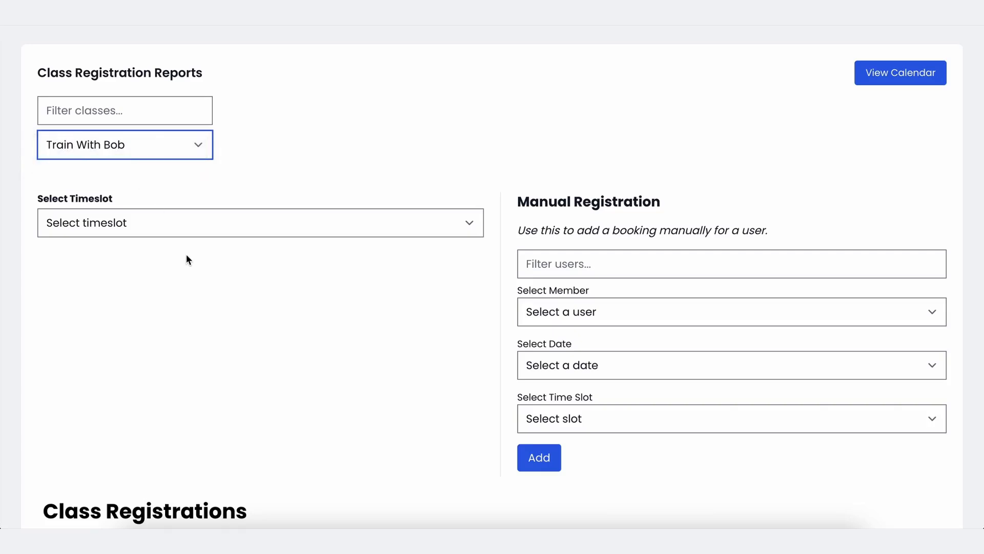
{"action": "left_click", "coordinate": [192, 224]}
{"action": "left_click", "coordinate": [193, 224]}
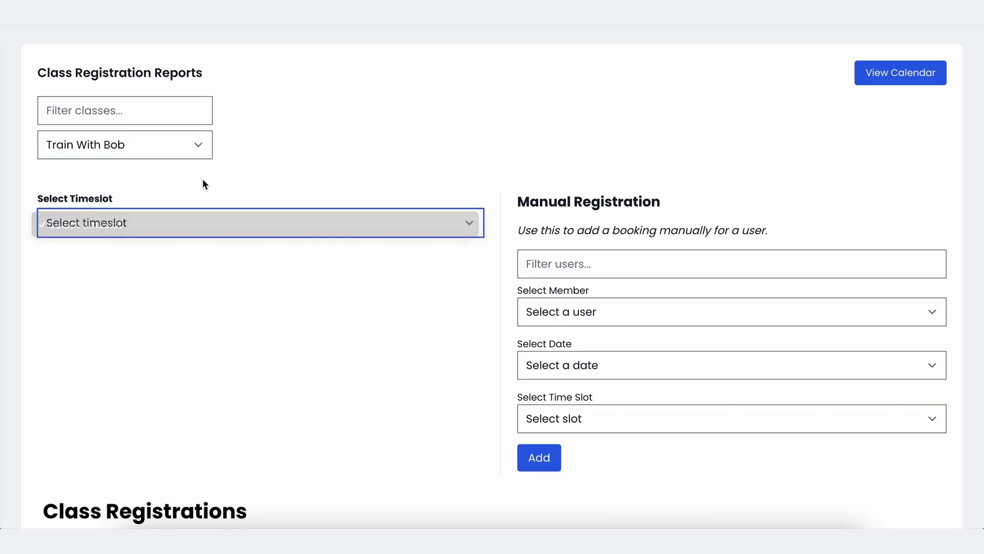
{"action": "left_click", "coordinate": [58, 21]}
Show Train With Bob's Dec 08 10:00AM–11:00AM registrations and highlight the new booking row.
{"action": "left_click", "coordinate": [199, 213]}
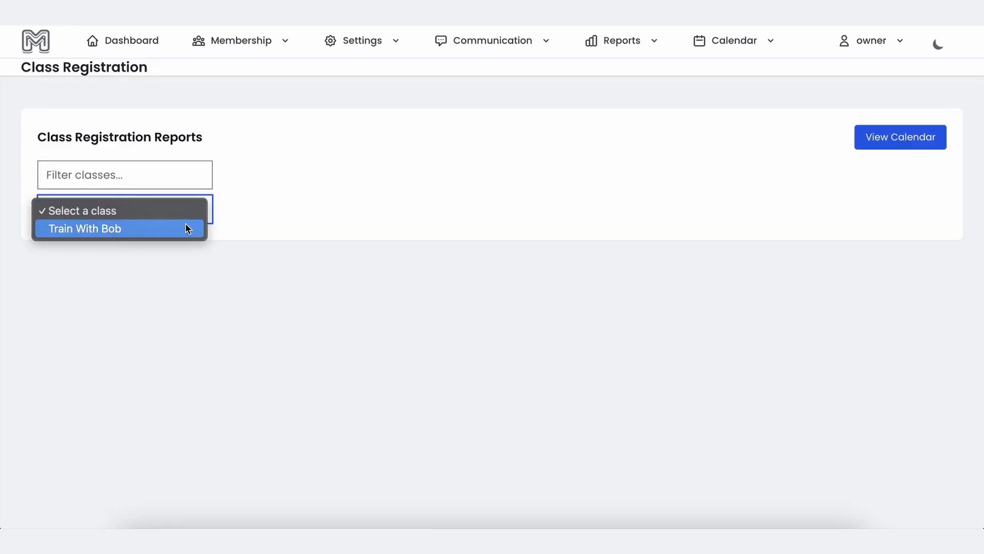
{"action": "left_click", "coordinate": [187, 229]}
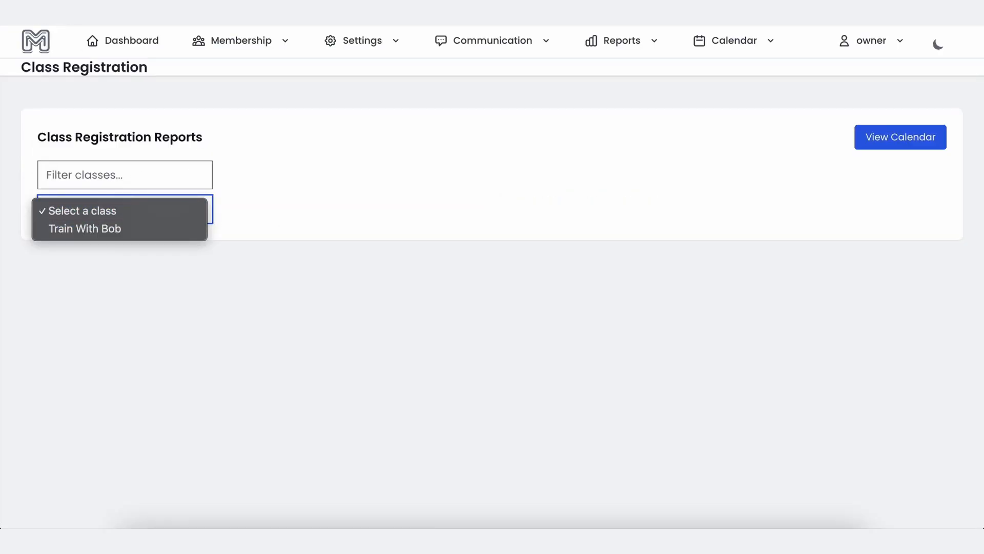
{"action": "left_click", "coordinate": [111, 228]}
{"action": "left_click", "coordinate": [156, 287]}
{"action": "left_click", "coordinate": [152, 313]}
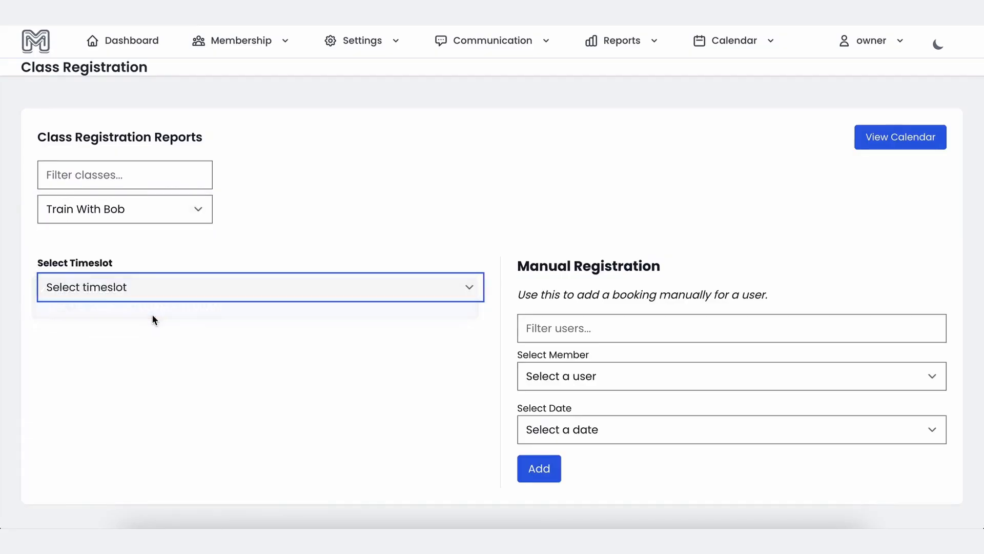
{"action": "scroll", "coordinate": [260, 398], "scroll_direction": "down", "scroll_amount": 4}
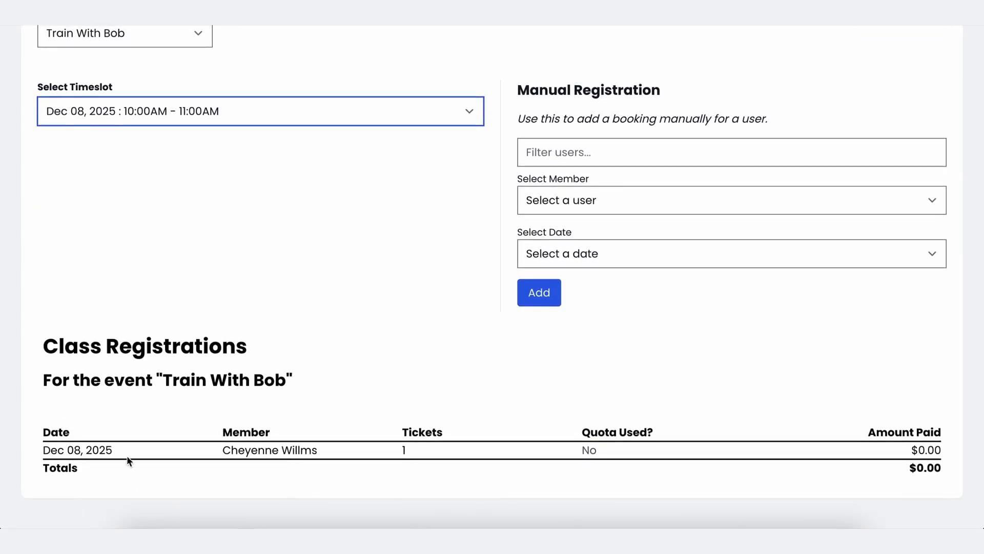
{"action": "left_click_drag", "start_coordinate": [43, 457], "coordinate": [769, 441]}
{"action": "left_click", "coordinate": [769, 441]}
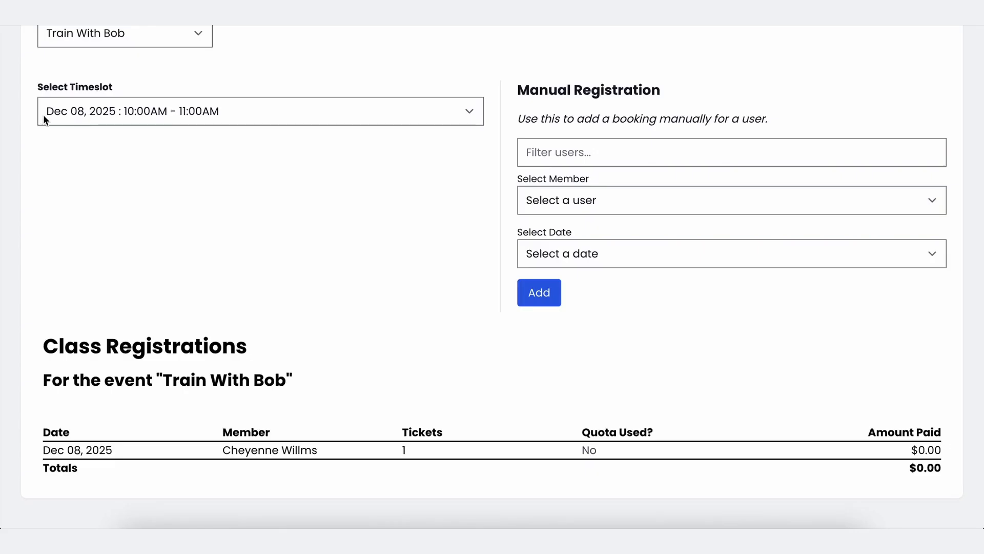
{"action": "left_click", "coordinate": [827, 537]}
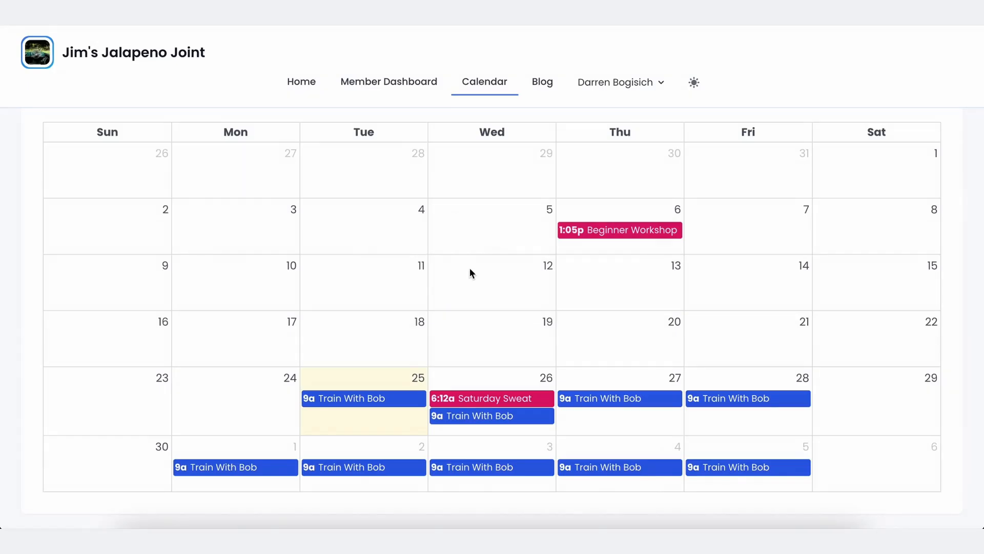
Open the Dec 8 Train With Bob booking and check the 10:00–11:00 AM slot shows 1 available.
{"action": "scroll", "coordinate": [253, 131], "scroll_direction": "up", "scroll_amount": 5}
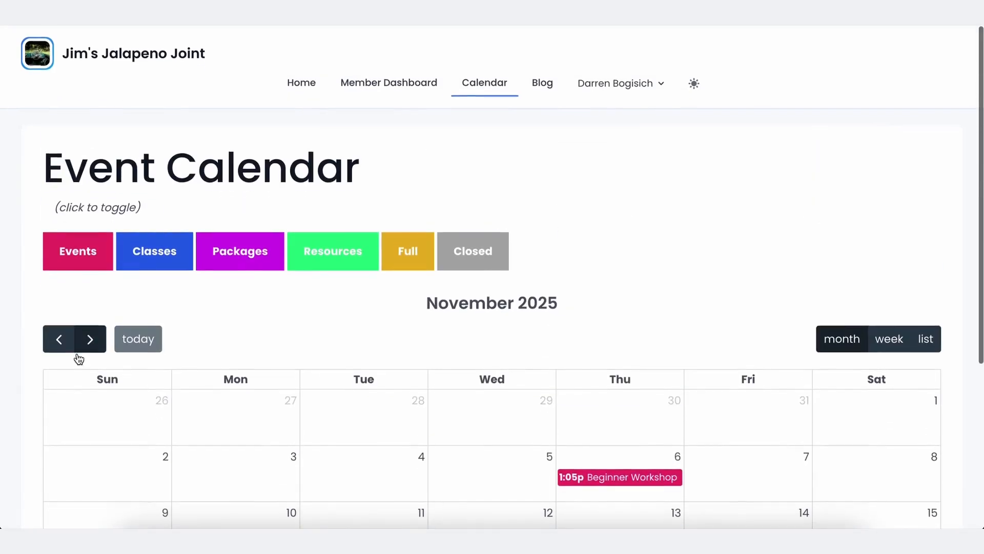
{"action": "left_click", "coordinate": [88, 338]}
{"action": "scroll", "coordinate": [336, 392], "scroll_direction": "down", "scroll_amount": 3}
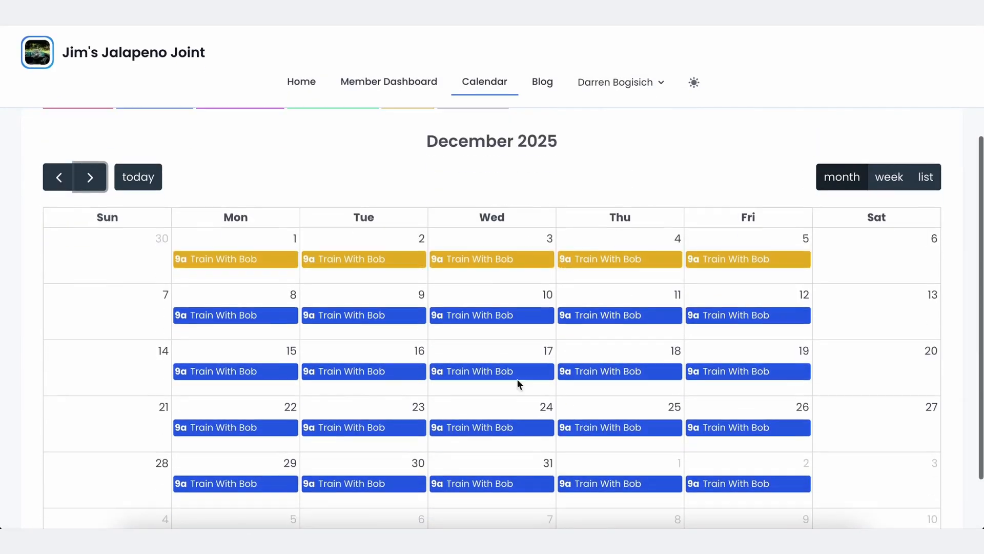
{"action": "left_click", "coordinate": [260, 316]}
{"action": "left_click", "coordinate": [462, 343]}
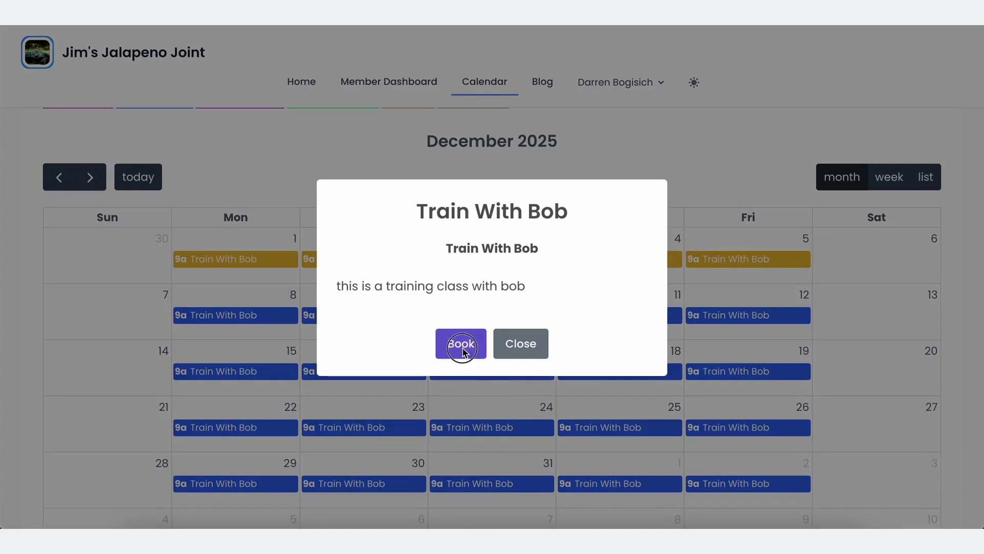
{"action": "scroll", "coordinate": [462, 347], "scroll_direction": "down", "scroll_amount": 4}
{"action": "scroll", "coordinate": [436, 354], "scroll_direction": "down", "scroll_amount": 6}
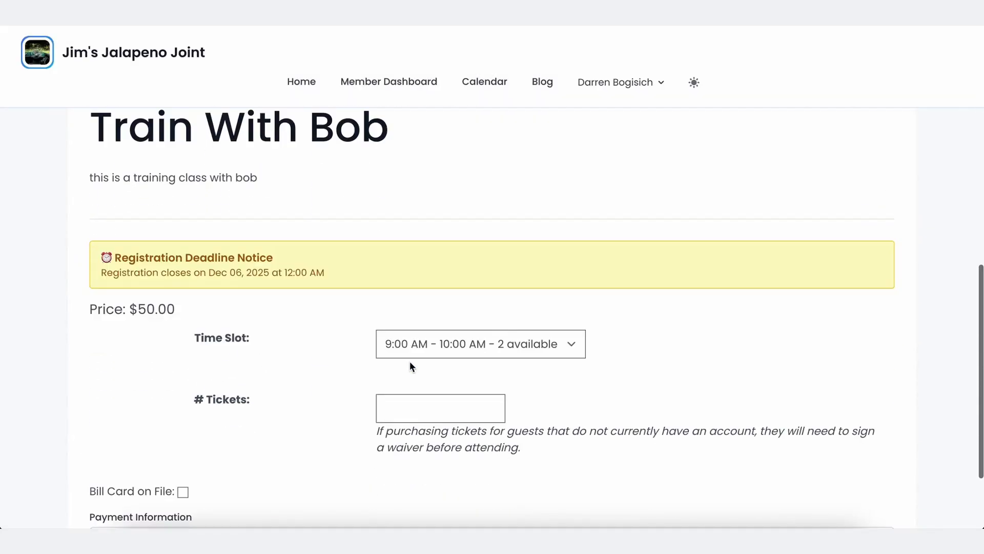
{"action": "left_click", "coordinate": [412, 354]}
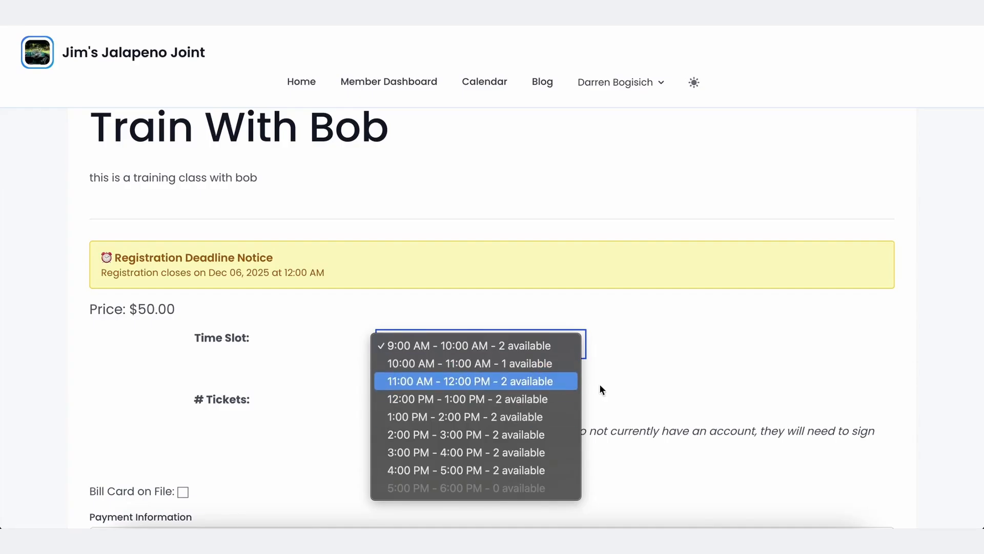
{"action": "left_click", "coordinate": [798, 477]}
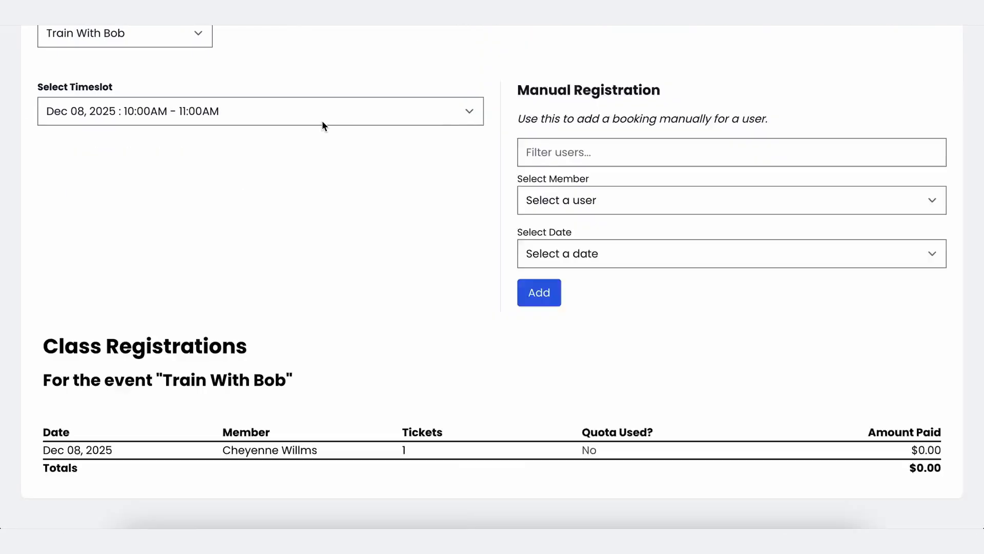
Set Train With Bob's Max Participants to 1 under Calendar > Classes and save.
{"action": "scroll", "coordinate": [322, 125], "scroll_direction": "up", "scroll_amount": 3}
{"action": "left_click", "coordinate": [358, 51]}
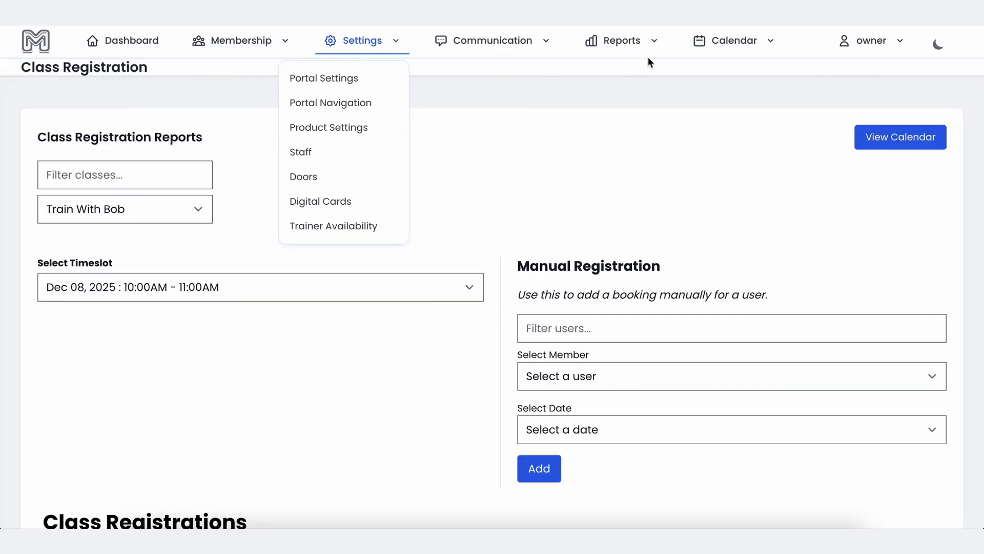
{"action": "left_click", "coordinate": [726, 41]}
{"action": "left_click", "coordinate": [693, 101]}
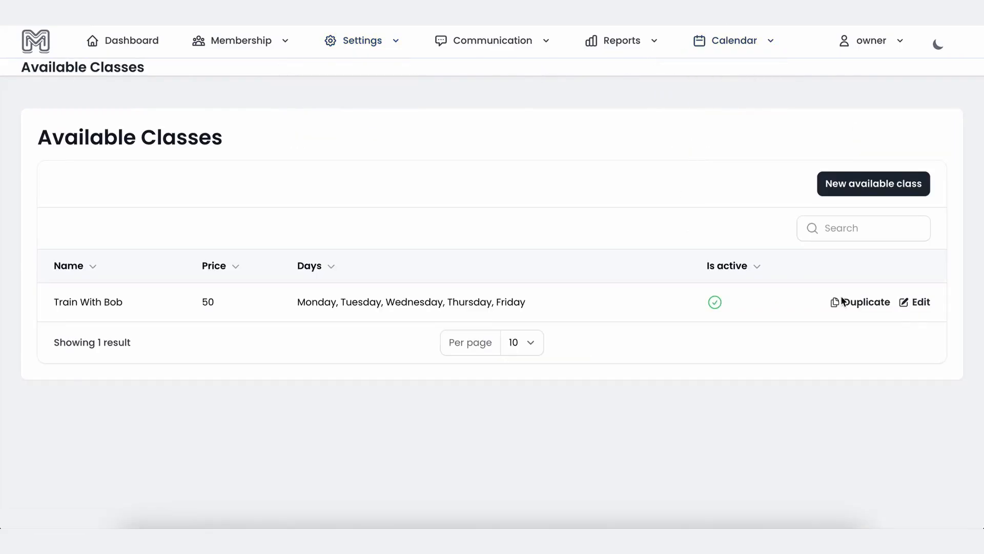
{"action": "left_click", "coordinate": [908, 307]}
{"action": "left_click", "coordinate": [714, 195]}
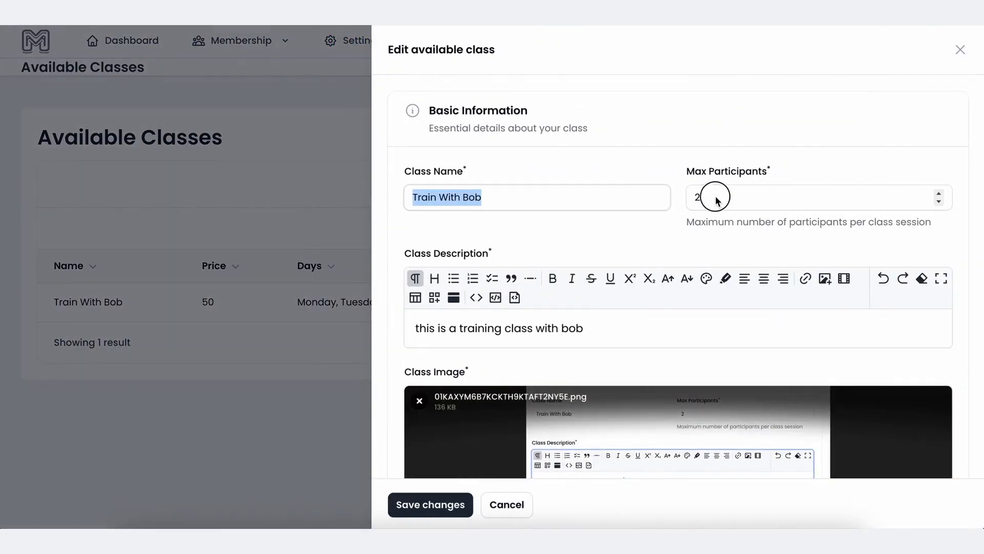
{"action": "key", "text": "BackSpace"}
{"action": "type", "text": "1"}
{"action": "left_click", "coordinate": [439, 504]}
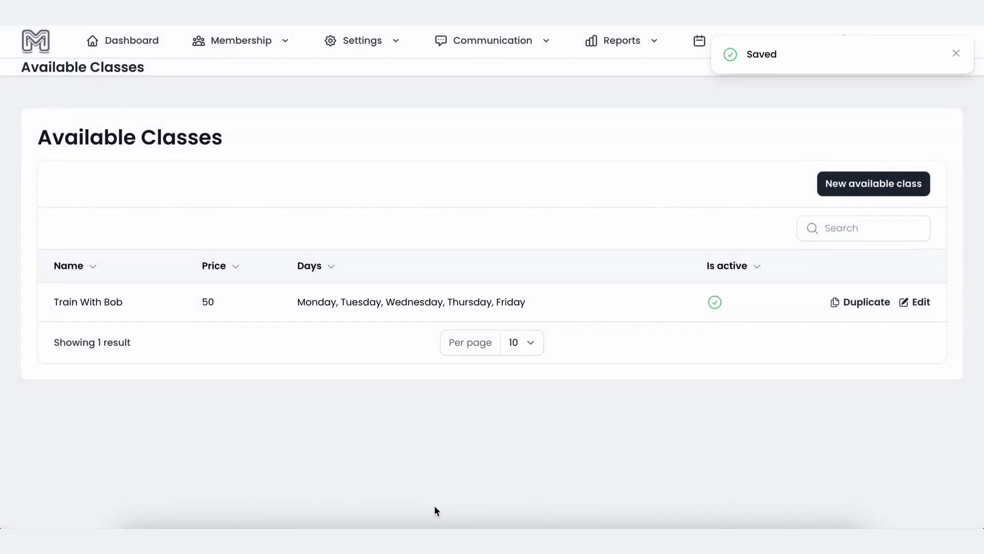
Refresh the portal booking page and recheck time slot availability, keeping 9:00 AM.
{"action": "left_click", "coordinate": [829, 537]}
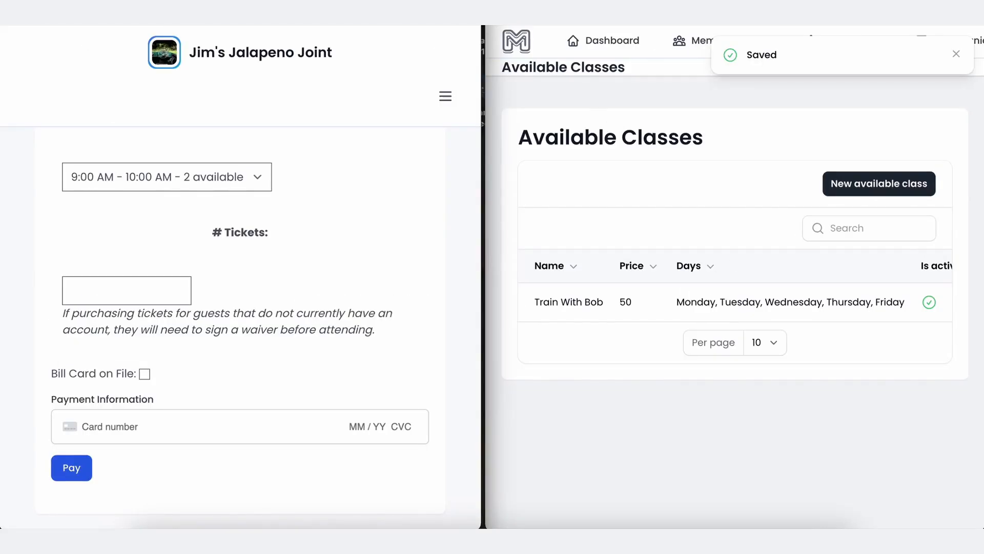
{"action": "key", "text": "super+m"}
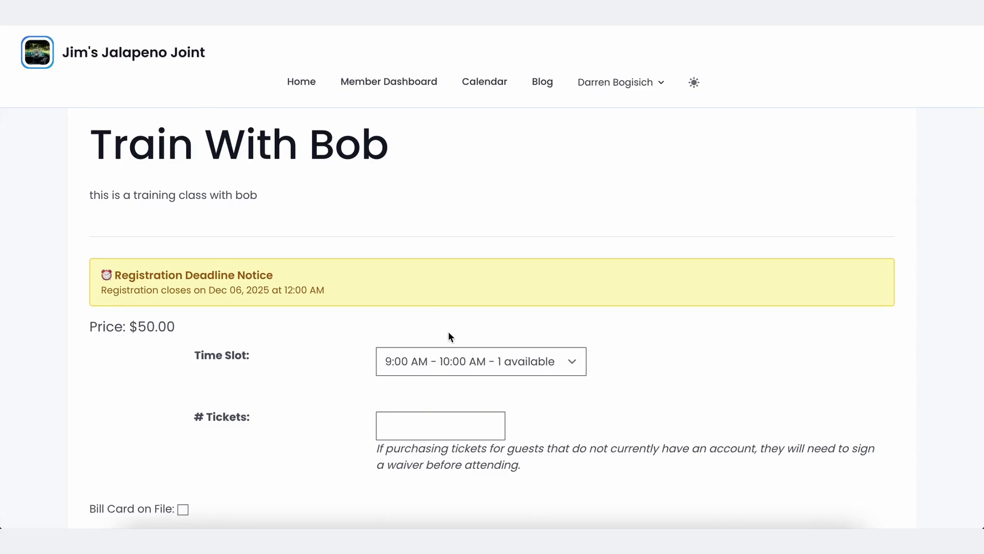
{"action": "left_click", "coordinate": [246, 15]}
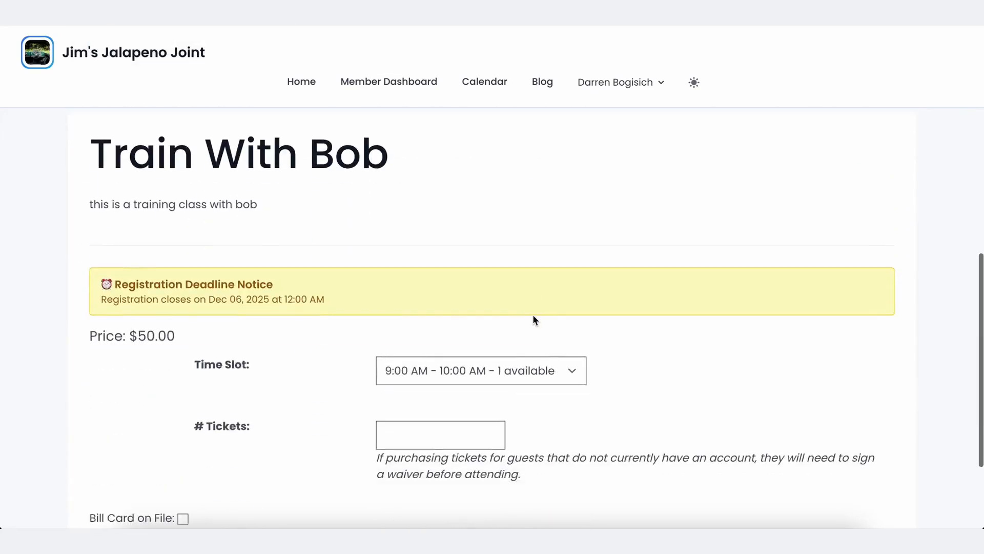
{"action": "scroll", "coordinate": [528, 322], "scroll_direction": "down", "scroll_amount": 2}
{"action": "left_click", "coordinate": [530, 325]}
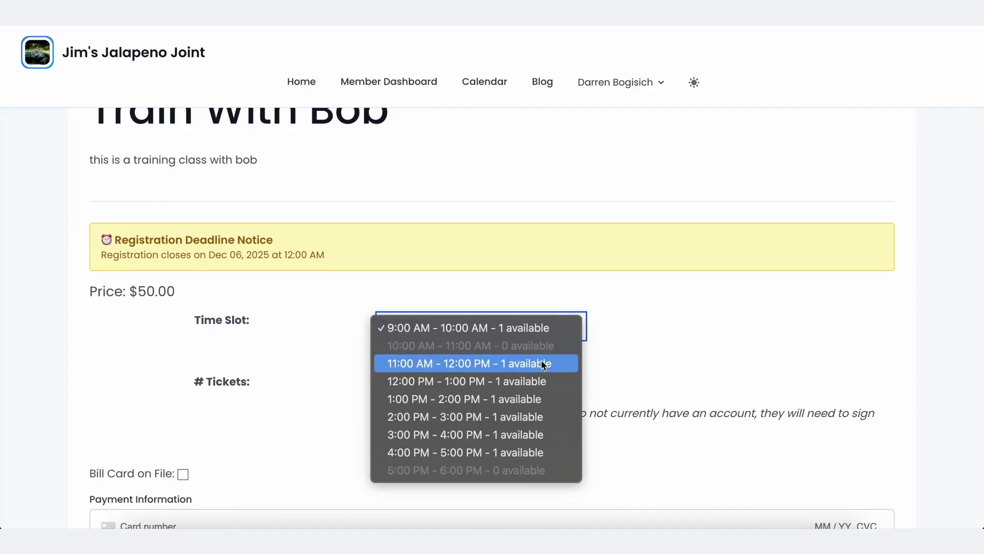
{"action": "left_click", "coordinate": [581, 236]}
{"action": "scroll", "coordinate": [582, 236], "scroll_direction": "up", "scroll_amount": 10}
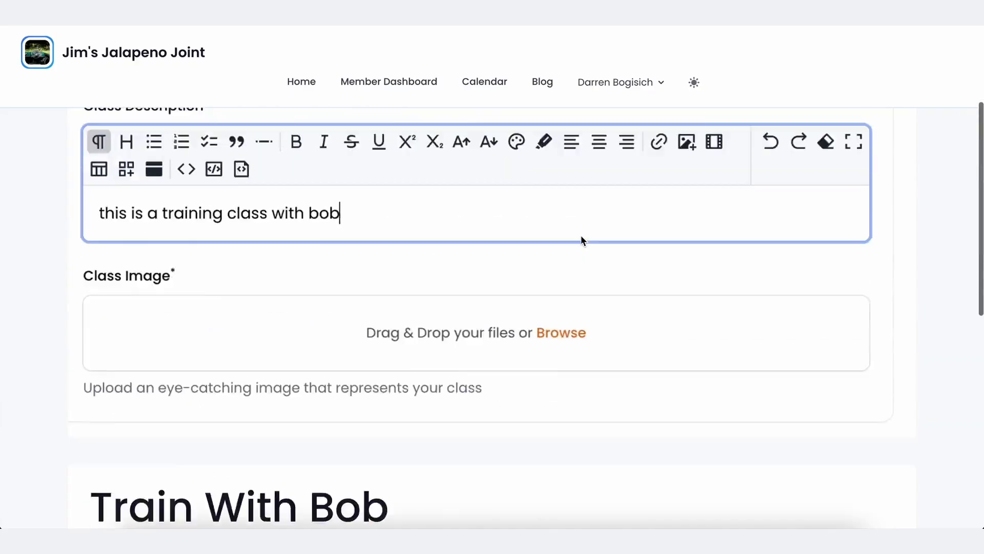